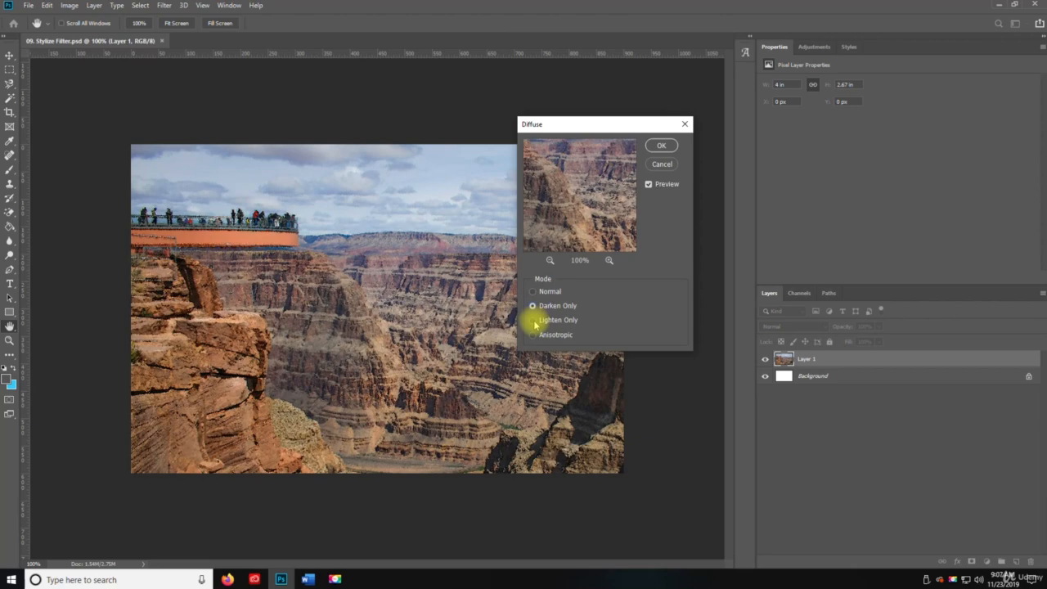
# Try the Diffuse filter's Lighten Only mode, then apply the filter to Layer 1 in Anisotropic mode.
pyautogui.click(534, 321)
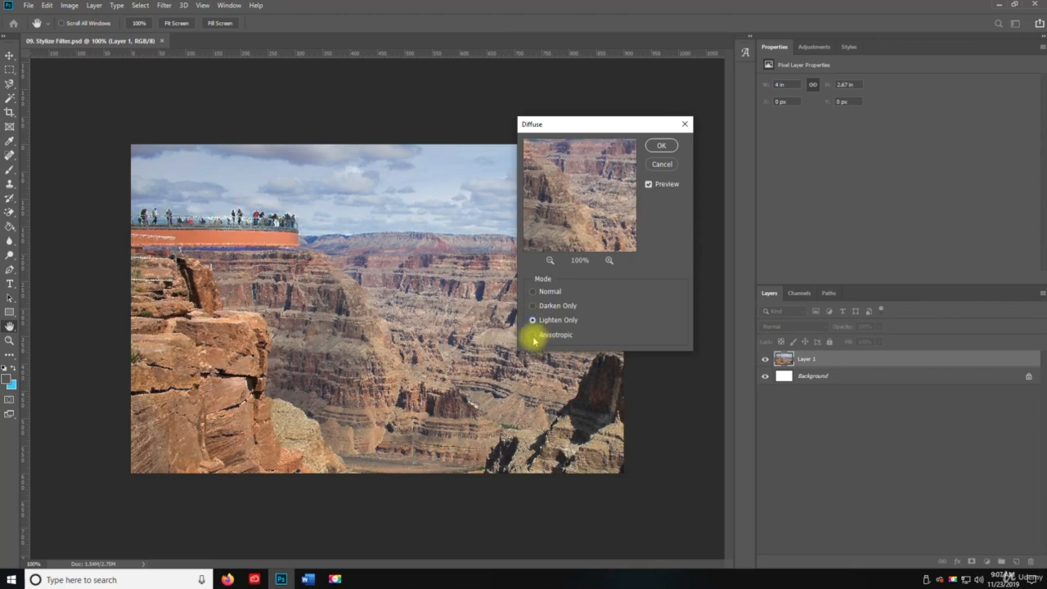
pyautogui.click(533, 336)
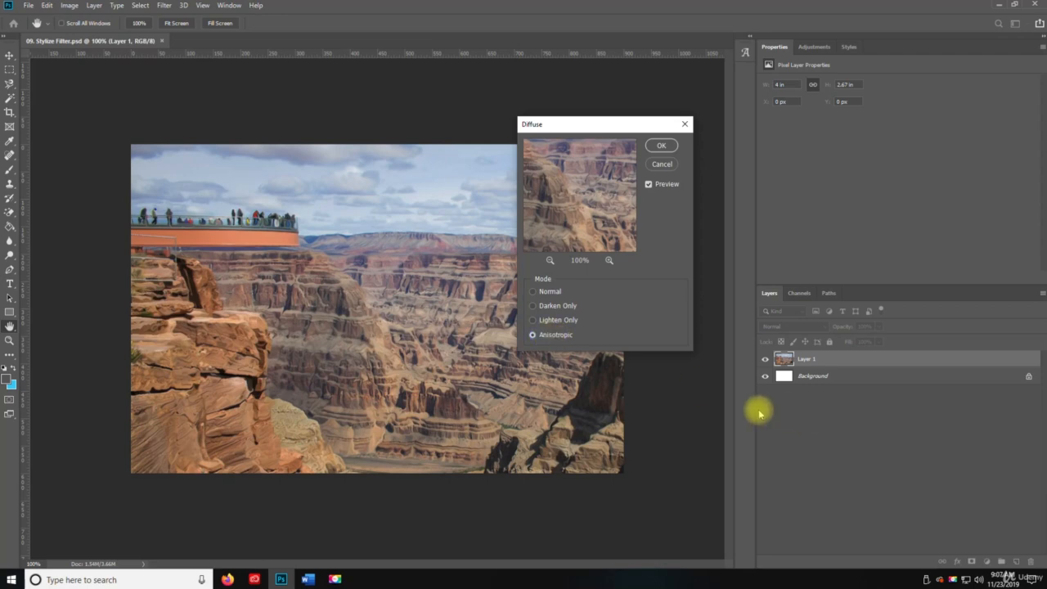
pyautogui.click(662, 145)
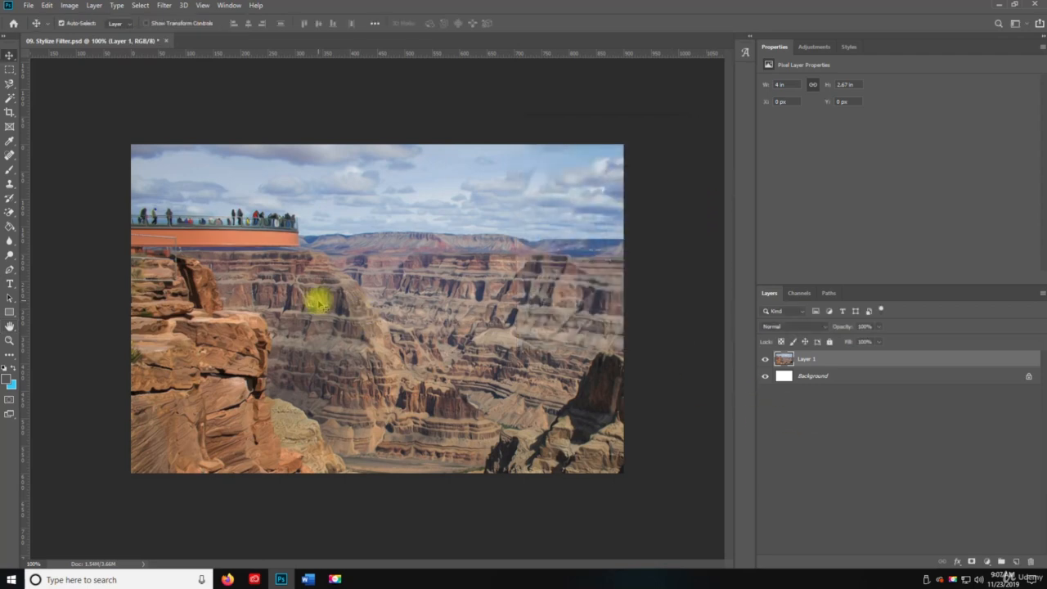
# Examine the diffused canyon photo up close, including the cliffs and the rocks in the lower right corner.
pyautogui.press('z')
pyautogui.click(228, 393)
pyautogui.keyDown('alt'); pyautogui.click(225, 404); pyautogui.keyUp('alt')
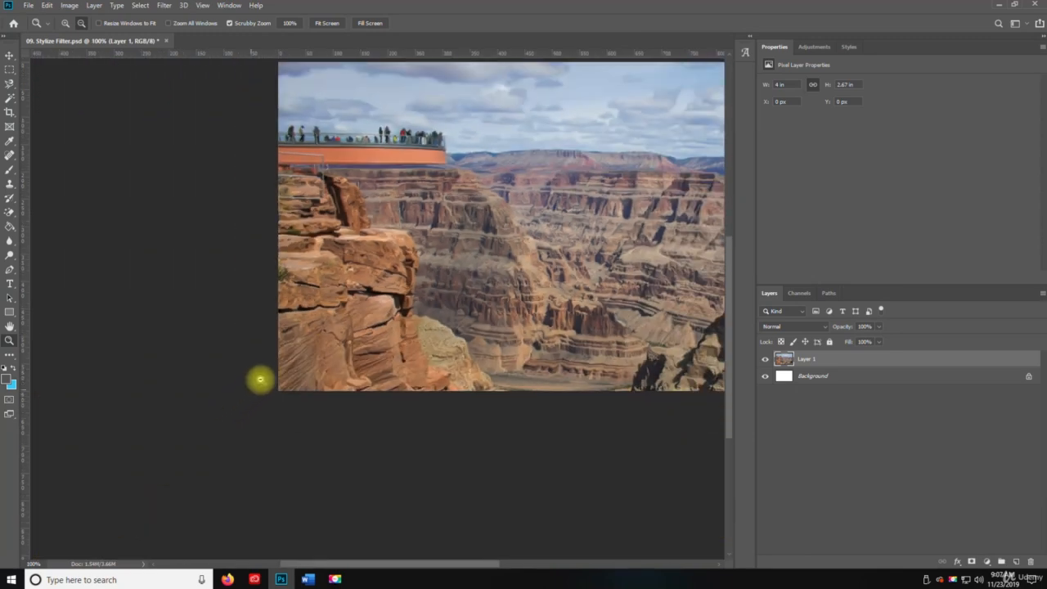
pyautogui.keyDown('alt'); pyautogui.click(413, 329); pyautogui.keyUp('alt')
pyautogui.moveTo(422, 283); pyautogui.dragTo(346, 339)
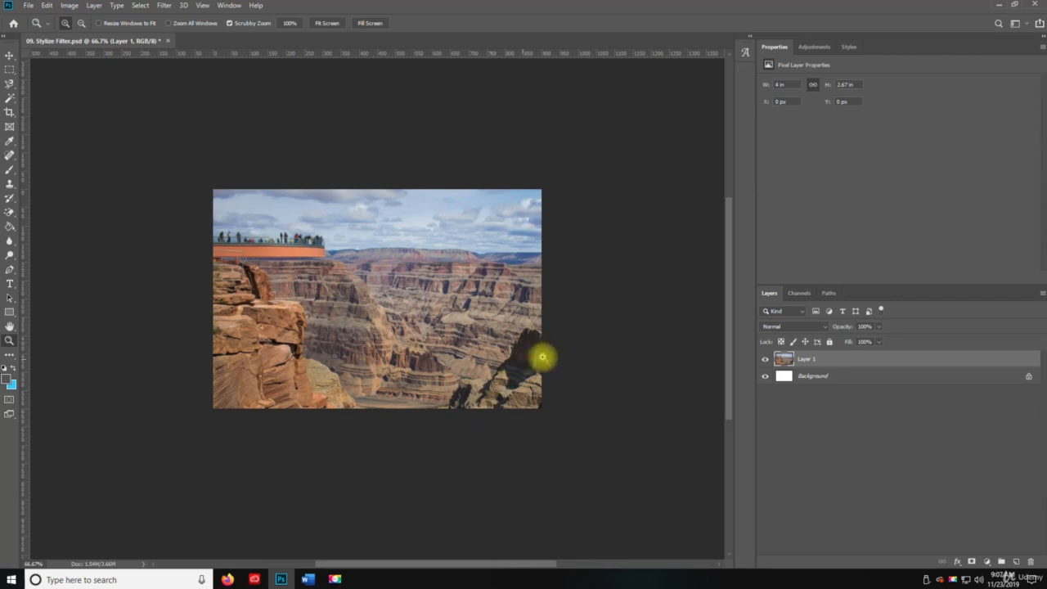
pyautogui.click(534, 401)
pyautogui.click(535, 409)
pyautogui.keyDown('alt'); pyautogui.click(557, 446); pyautogui.keyUp('alt')
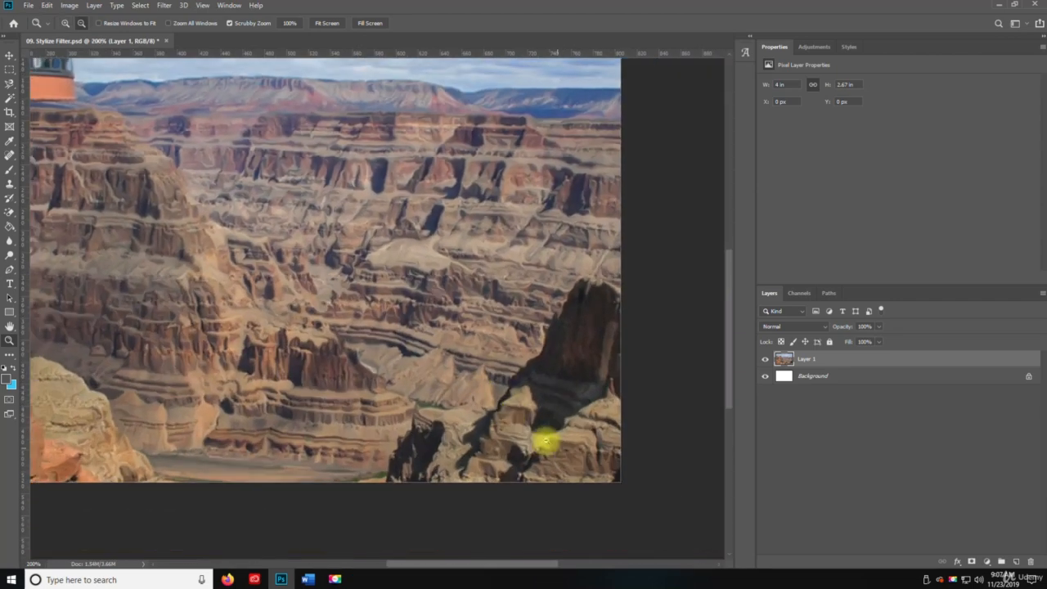
pyautogui.keyDown('alt'); pyautogui.click(338, 214); pyautogui.keyUp('alt')
pyautogui.moveTo(343, 321); pyautogui.dragTo(405, 343)
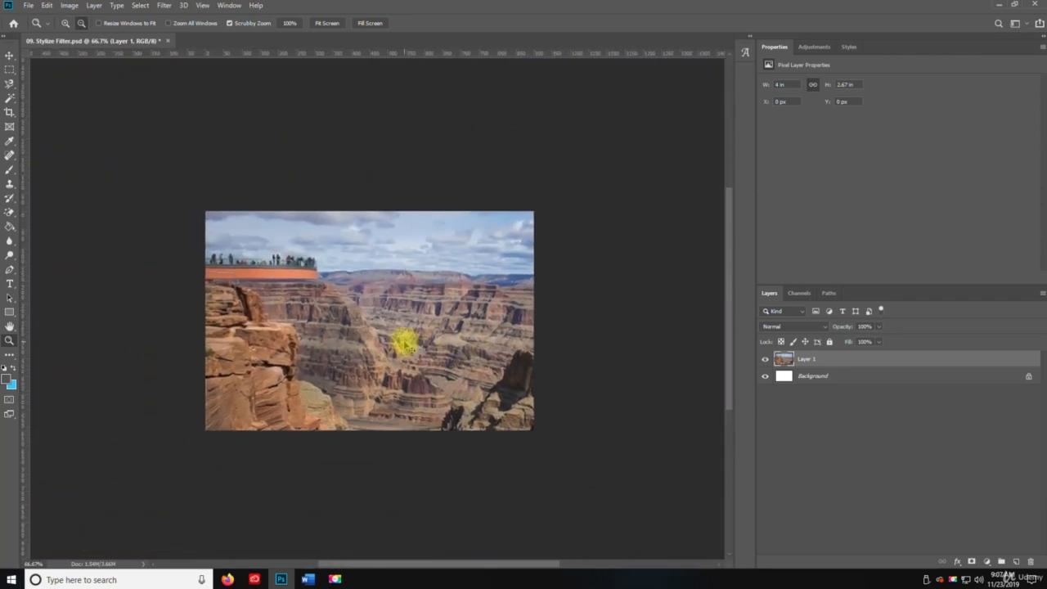
# Try the Emboss filter on Layer 1 with a height of 89 pixels and an amount of 248%.
pyautogui.click(165, 6)
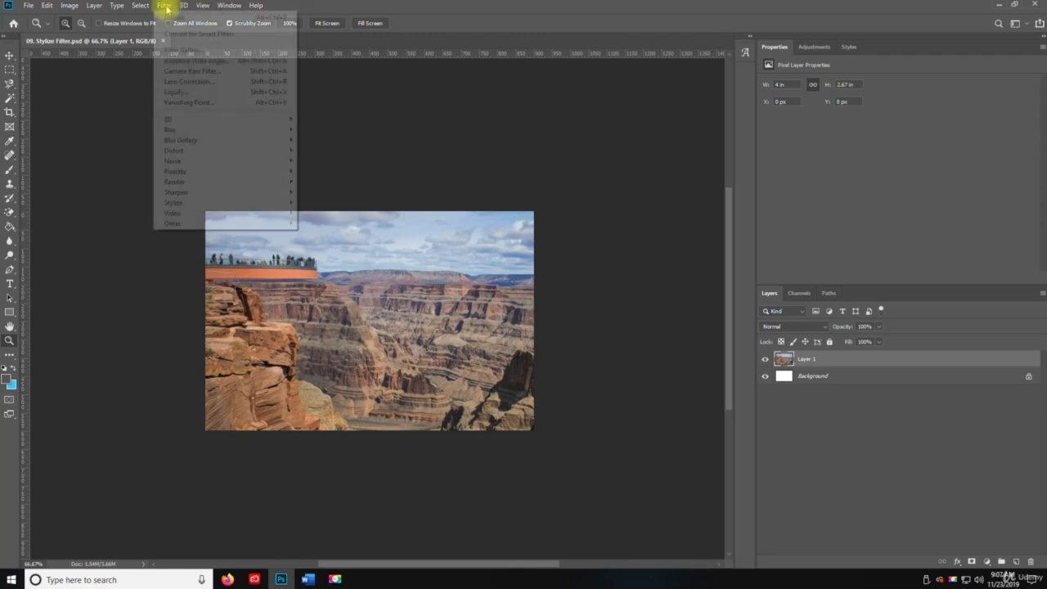
pyautogui.moveTo(228, 202)
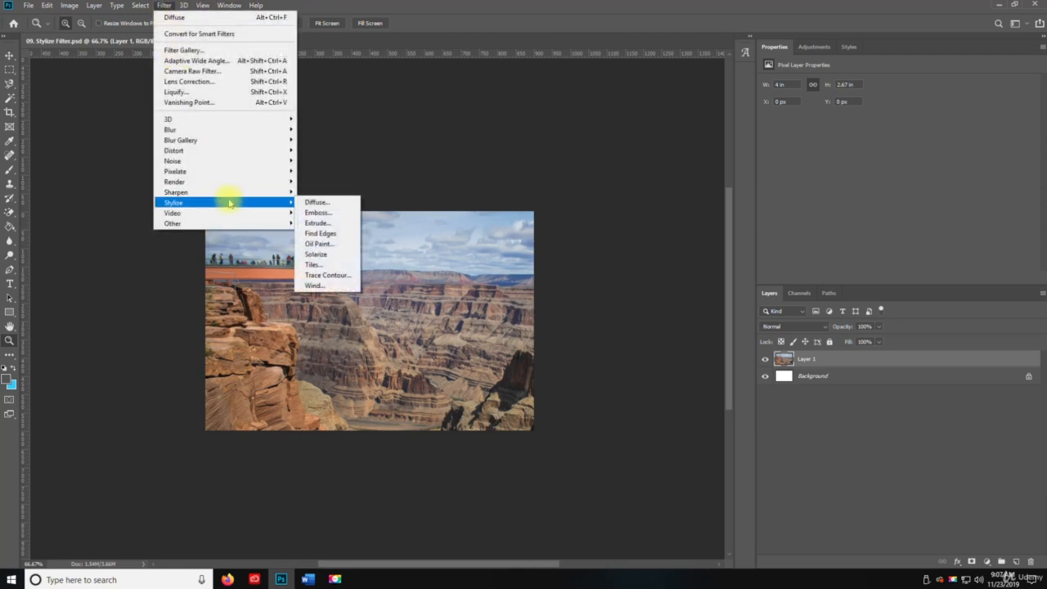
pyautogui.click(318, 213)
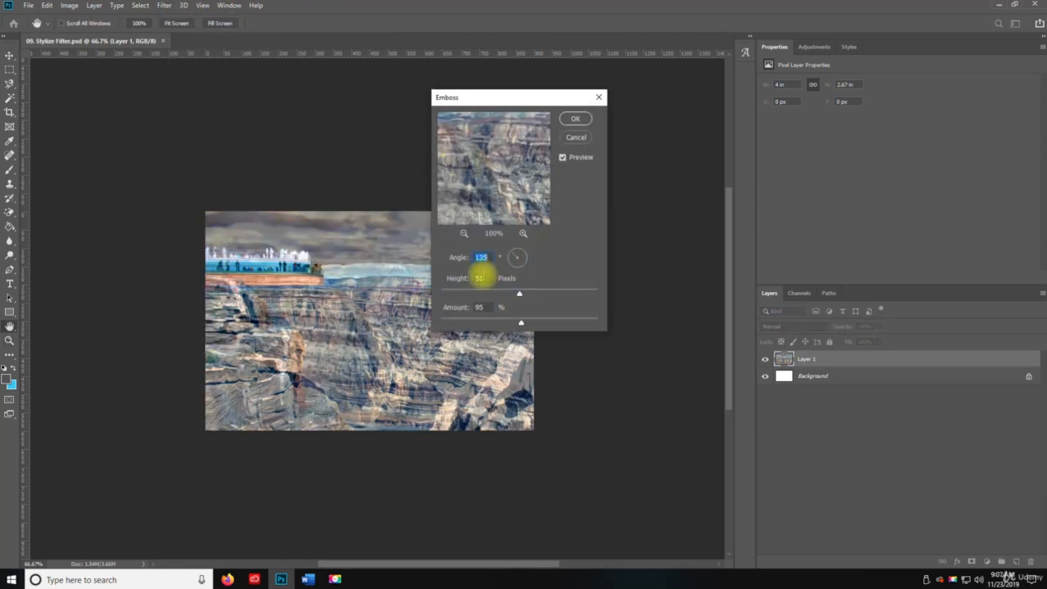
pyautogui.moveTo(523, 296); pyautogui.dragTo(580, 293)
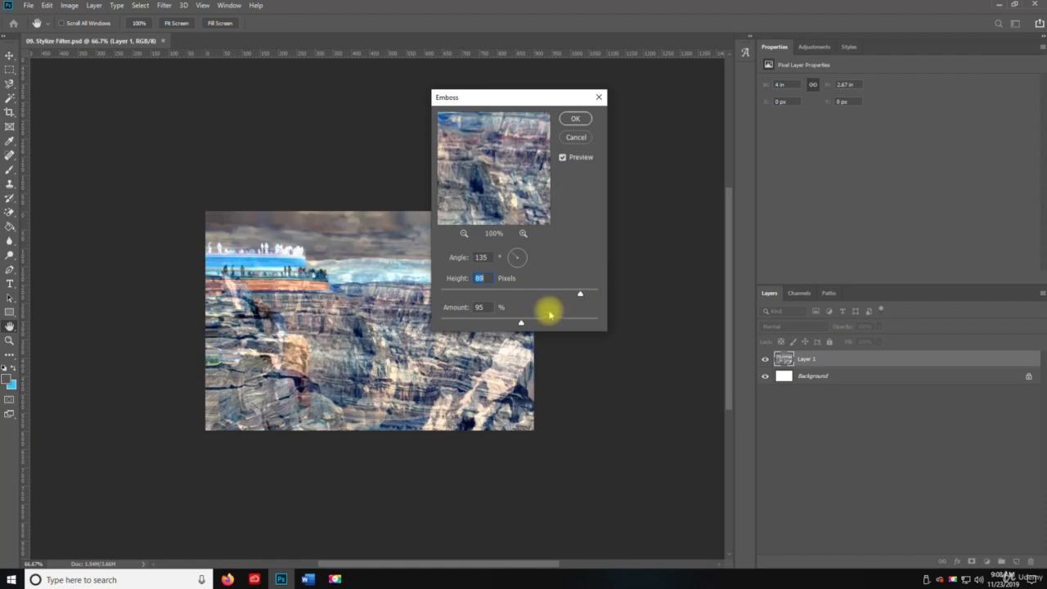
pyautogui.moveTo(524, 324); pyautogui.dragTo(410, 322)
pyautogui.moveTo(475, 322); pyautogui.dragTo(574, 319)
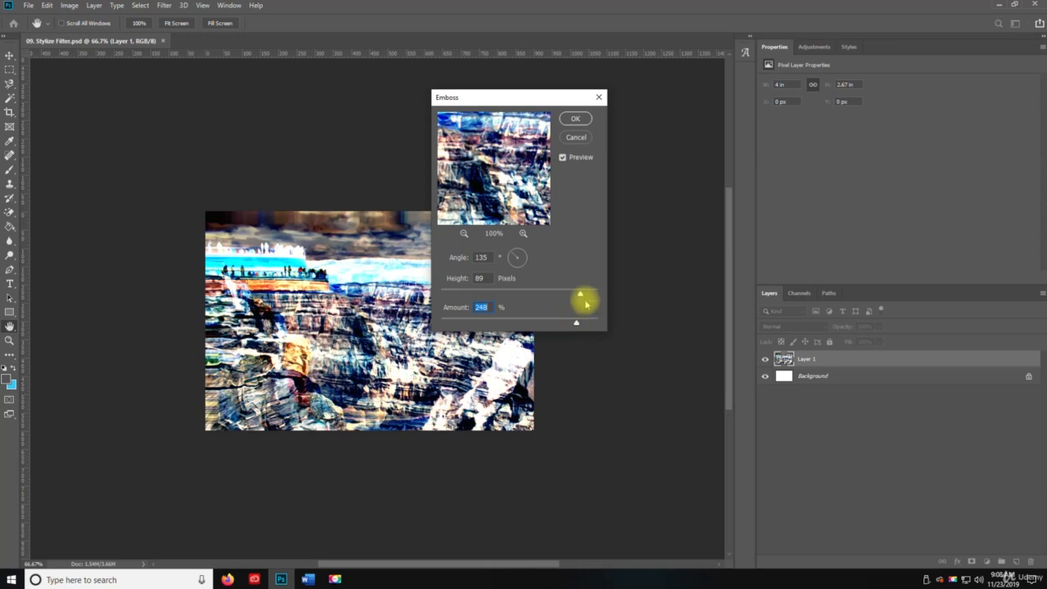
pyautogui.click(576, 118)
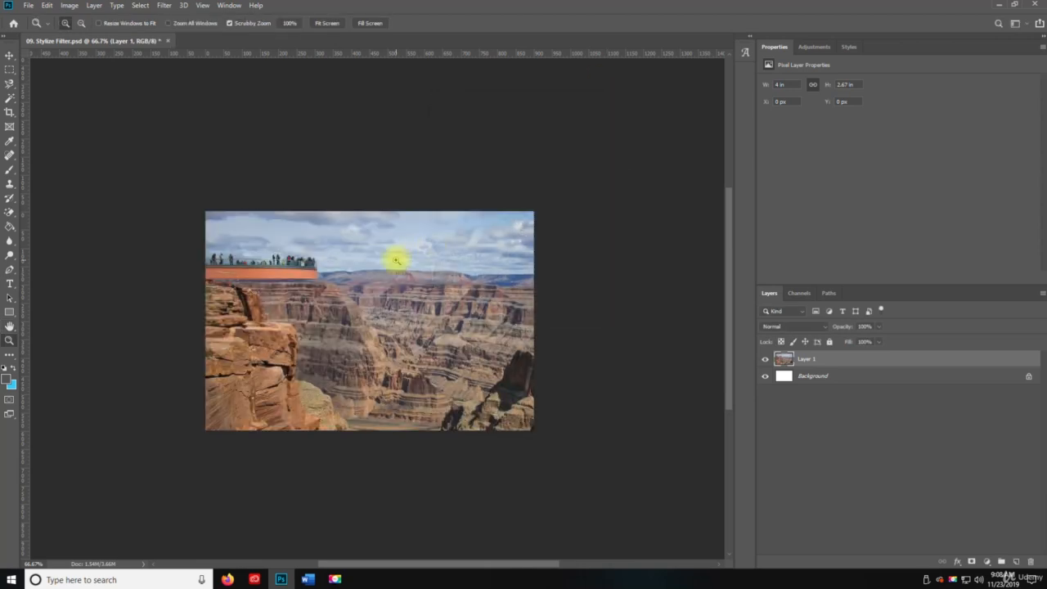
# Apply the Emboss filter to Layer 1 with angle 135°, height 51 pixels and amount 95%.
pyautogui.click(167, 6)
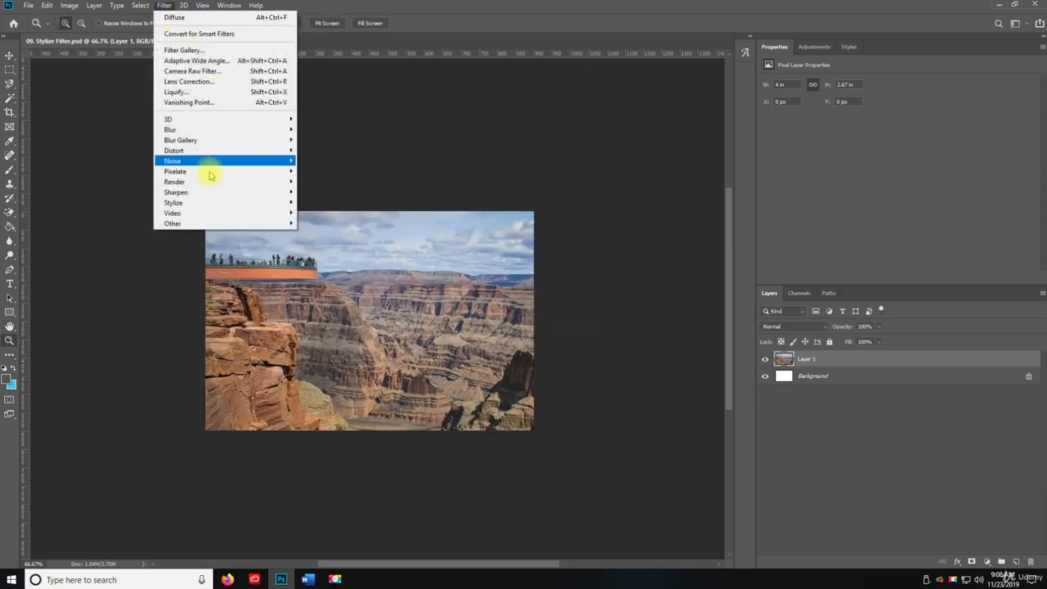
pyautogui.moveTo(222, 203)
pyautogui.click(318, 211)
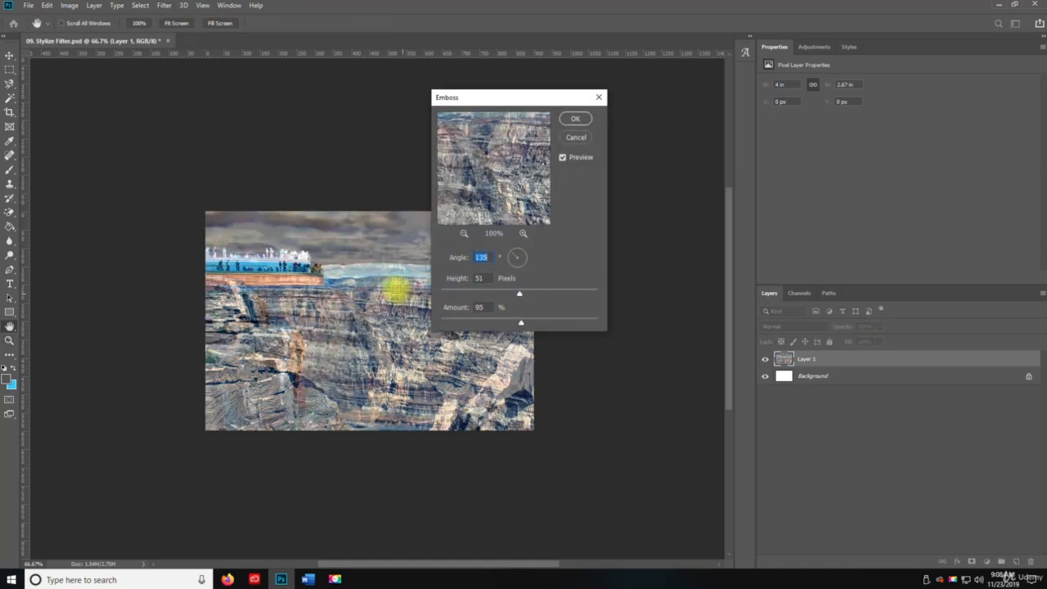
pyautogui.click(587, 120)
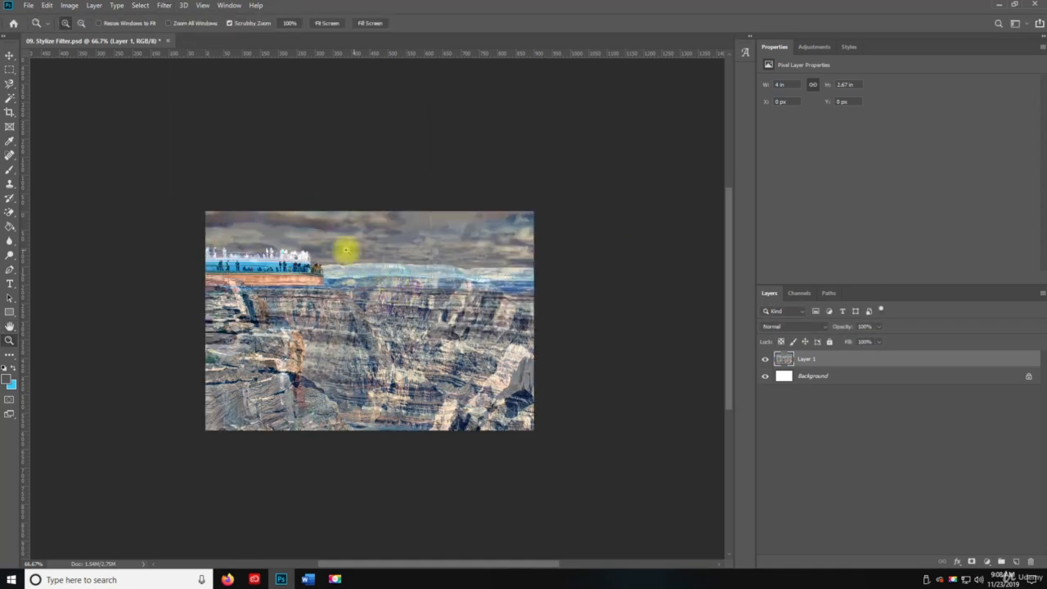
# Inspect the embossed photo up close, then undo the Emboss filter.
pyautogui.click(304, 261)
pyautogui.click(305, 261)
pyautogui.moveTo(652, 342); pyautogui.dragTo(411, 367)
pyautogui.keyDown('alt'); pyautogui.click(413, 360); pyautogui.keyUp('alt')
pyautogui.keyDown('alt'); pyautogui.click(409, 358); pyautogui.keyUp('alt')
pyautogui.keyDown('alt'); pyautogui.click(400, 324); pyautogui.keyUp('alt')
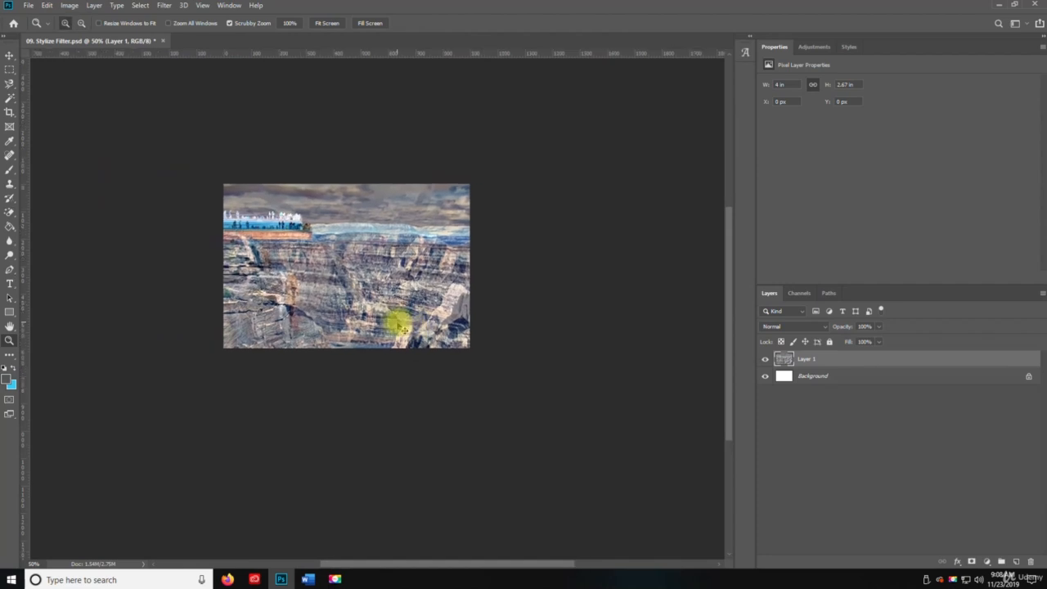
pyautogui.hotkey('ctrl', 'z')
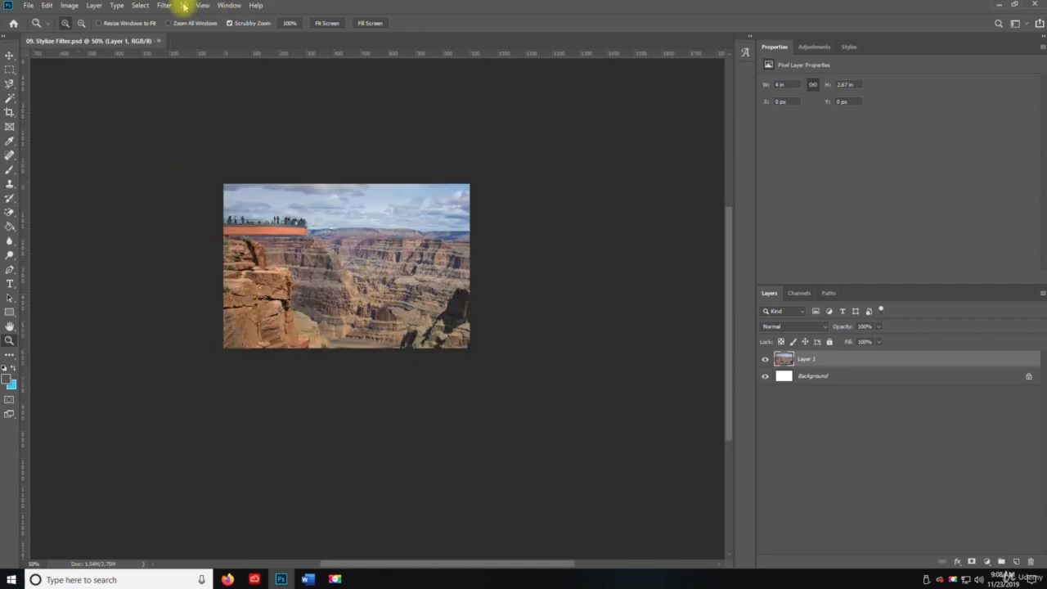
# Try the Extrude filter on Layer 1 with Pyramids, size 69 pixels and random depth 74, then undo it.
pyautogui.click(163, 7)
pyautogui.moveTo(217, 203)
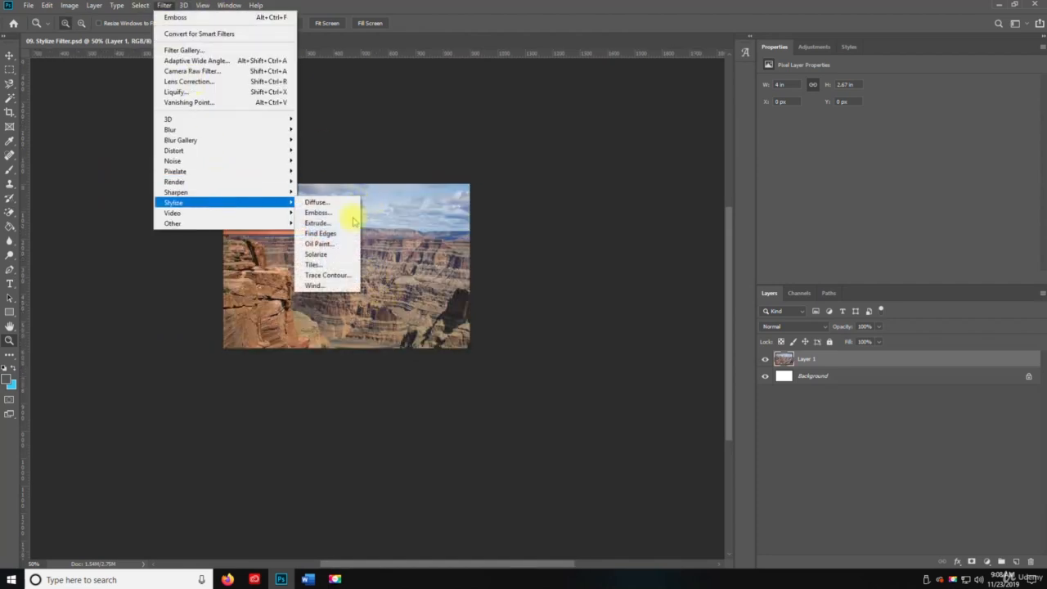
pyautogui.click(335, 223)
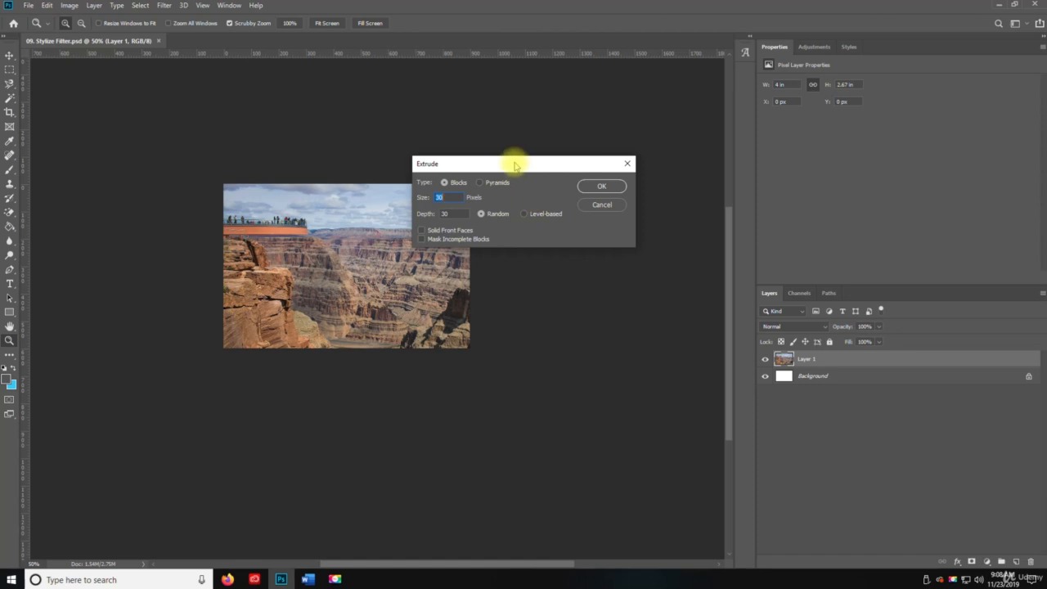
pyautogui.moveTo(510, 164); pyautogui.dragTo(542, 229)
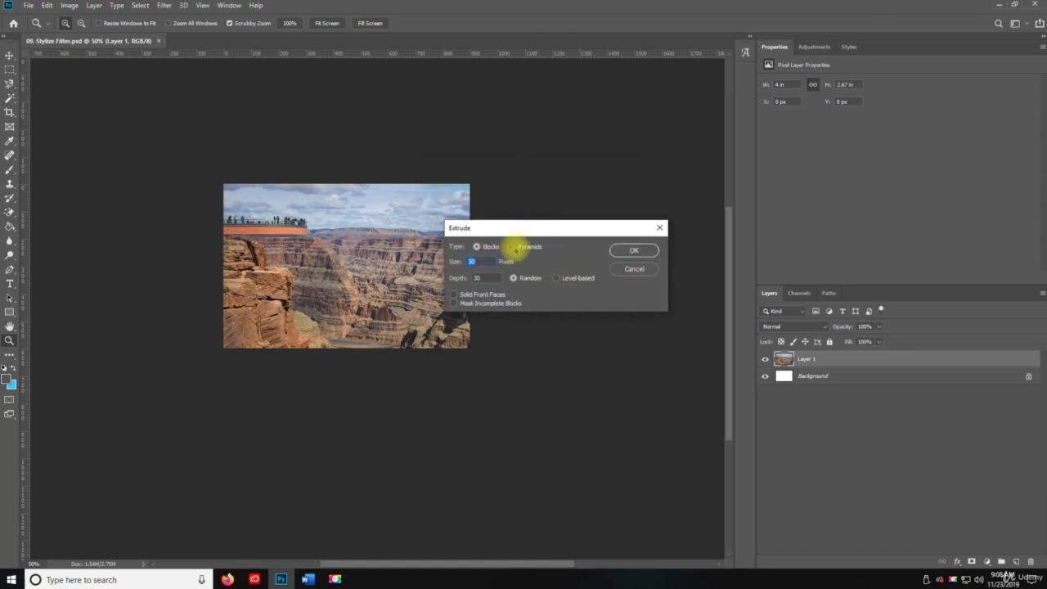
pyautogui.click(516, 247)
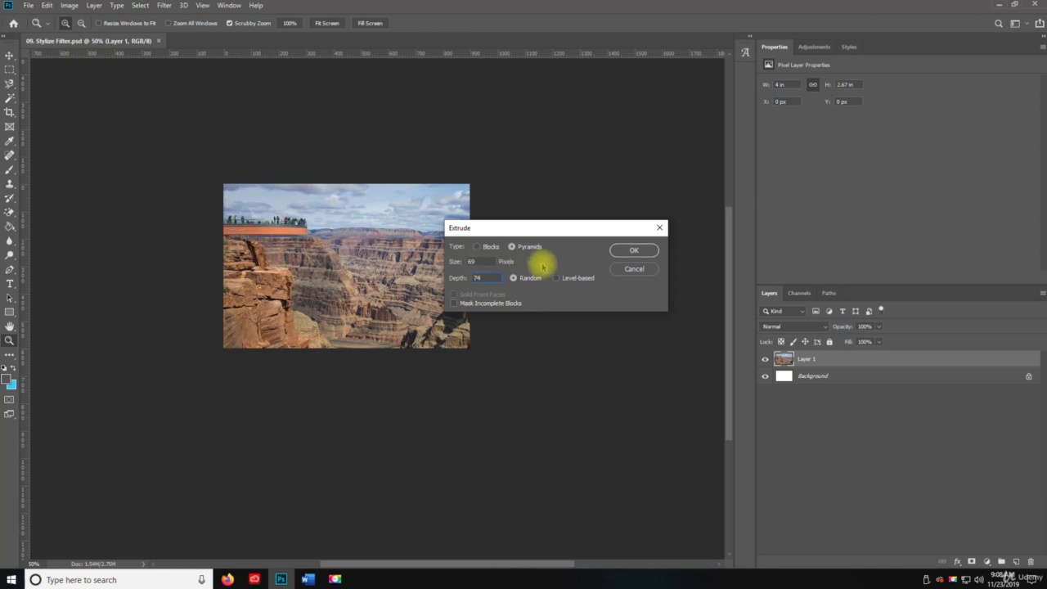
pyautogui.click(635, 251)
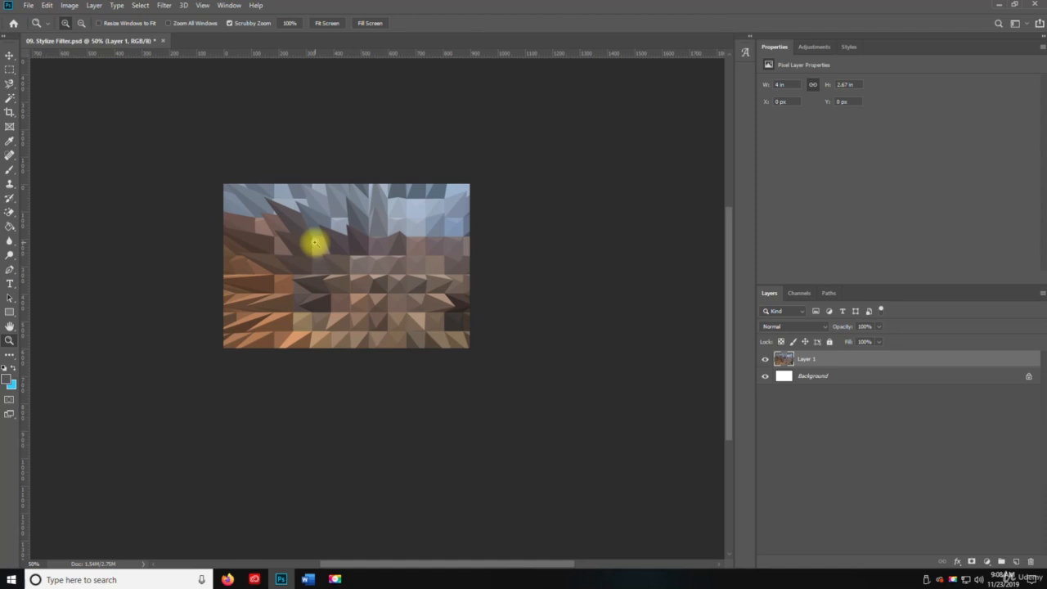
pyautogui.press('v')
pyautogui.hotkey('ctrl', 'z')
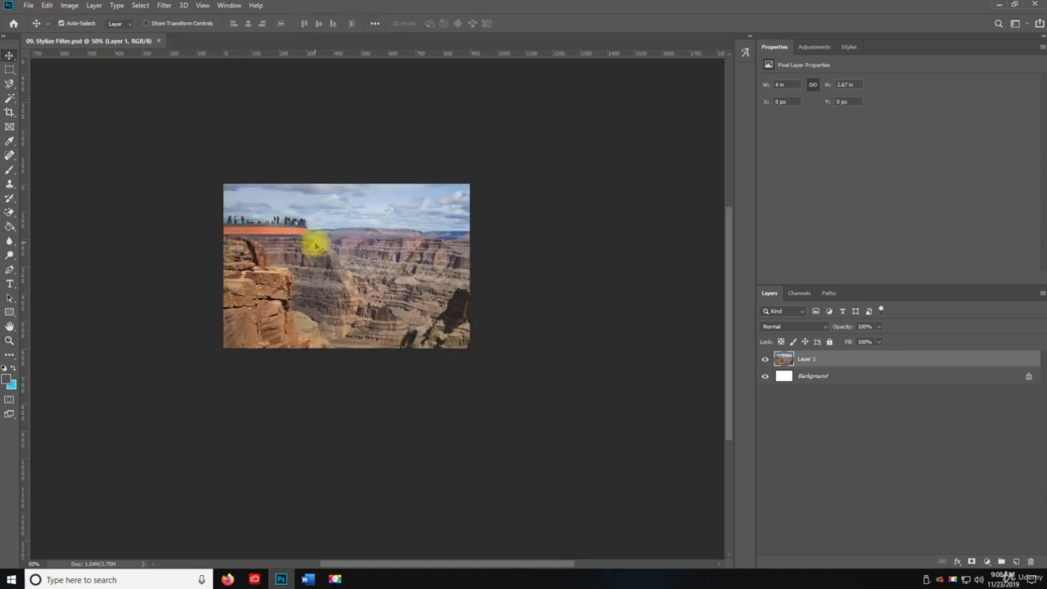
# Try the Find Edges filter on Layer 1, then undo it.
pyautogui.click(165, 5)
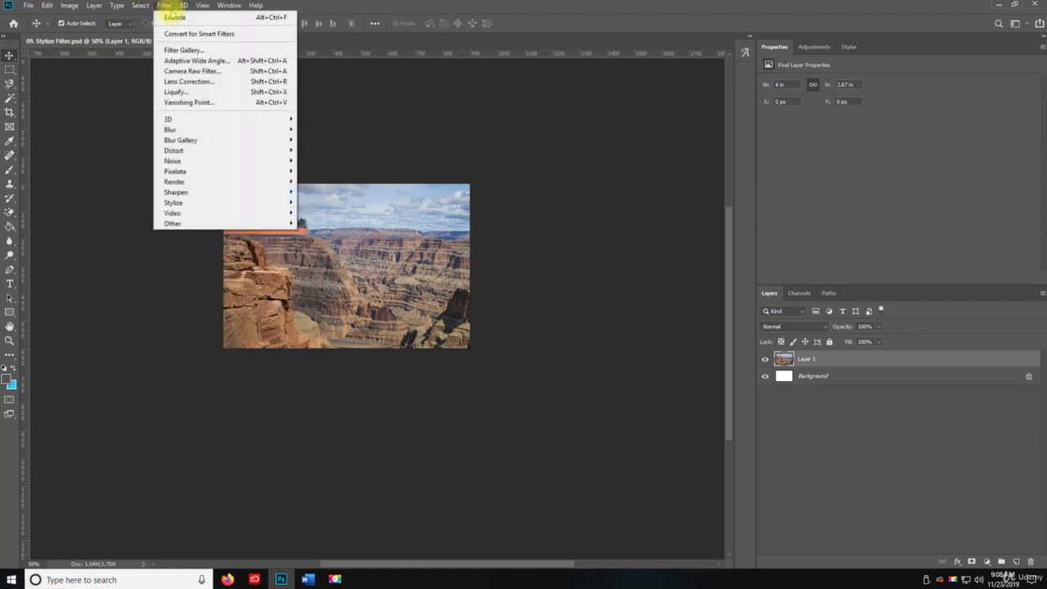
pyautogui.moveTo(253, 202)
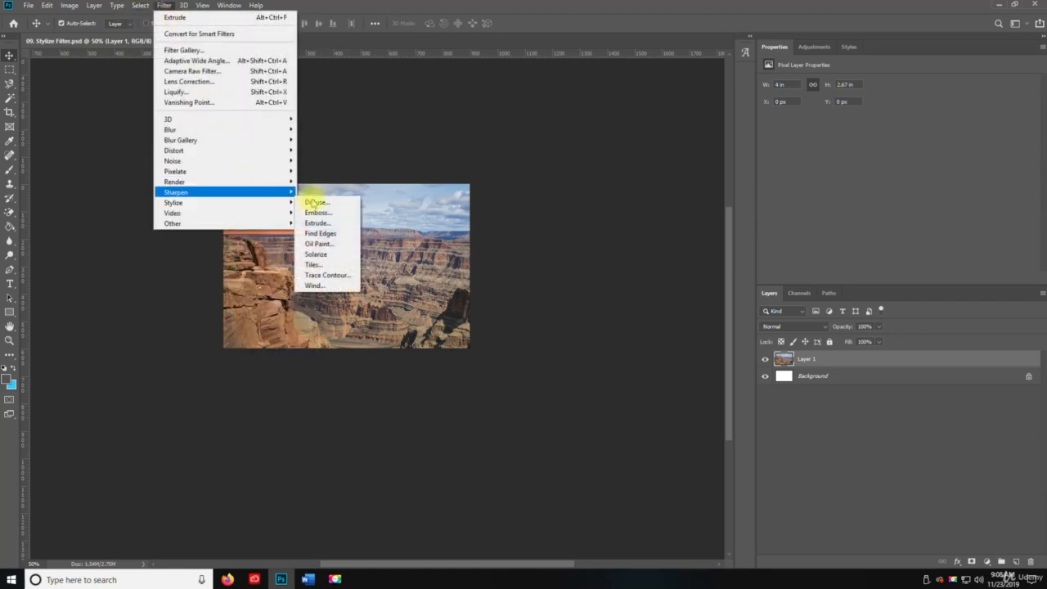
pyautogui.click(337, 234)
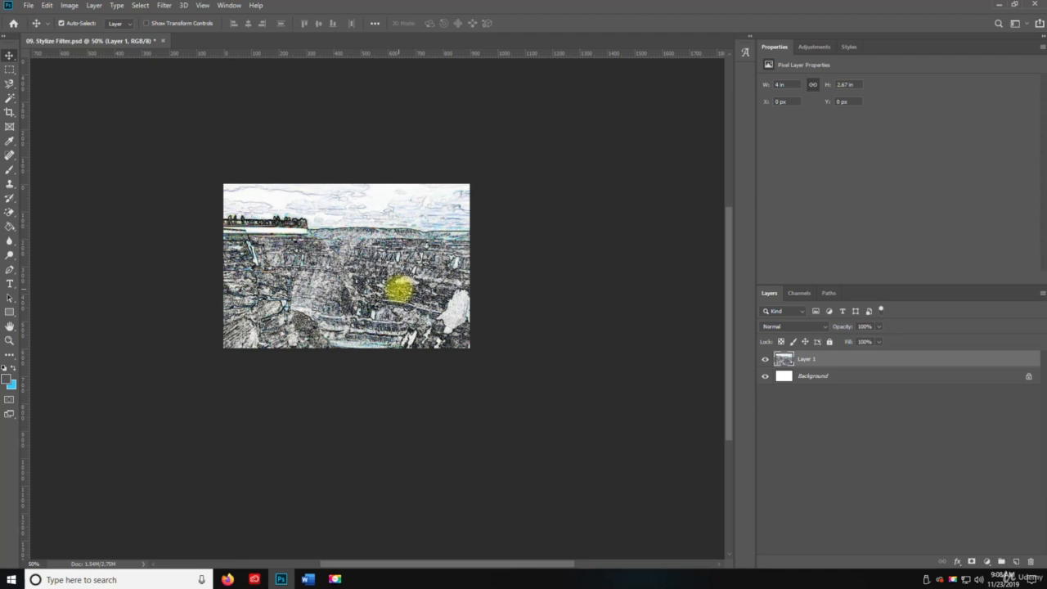
pyautogui.hotkey('ctrl', 'z')
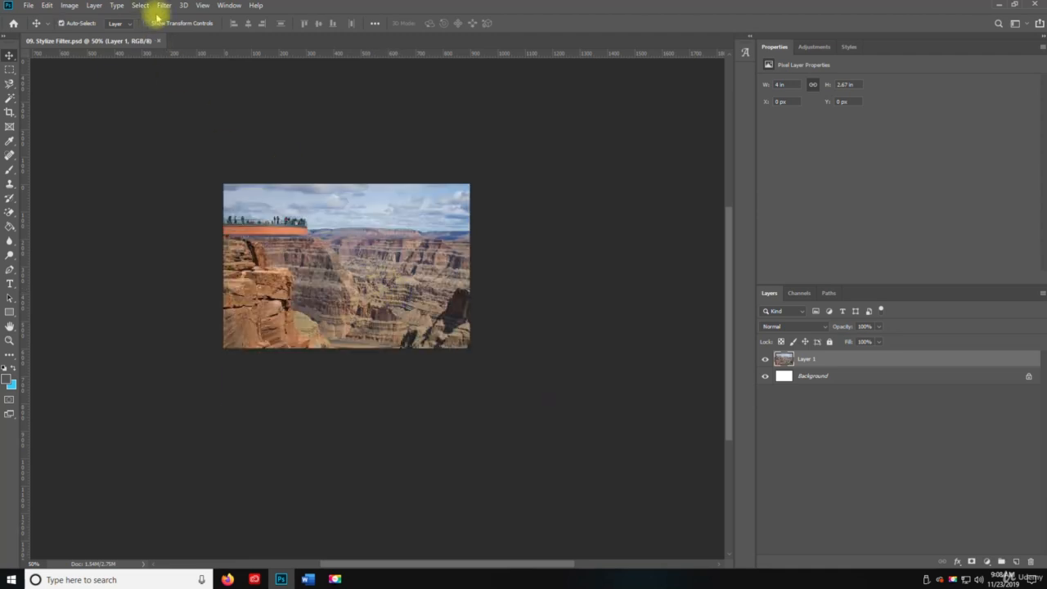
# Apply the Oil Paint filter to Layer 1 with Stylization set to 0.1 and check the result at 100% zoom.
pyautogui.click(164, 6)
pyautogui.moveTo(210, 210)
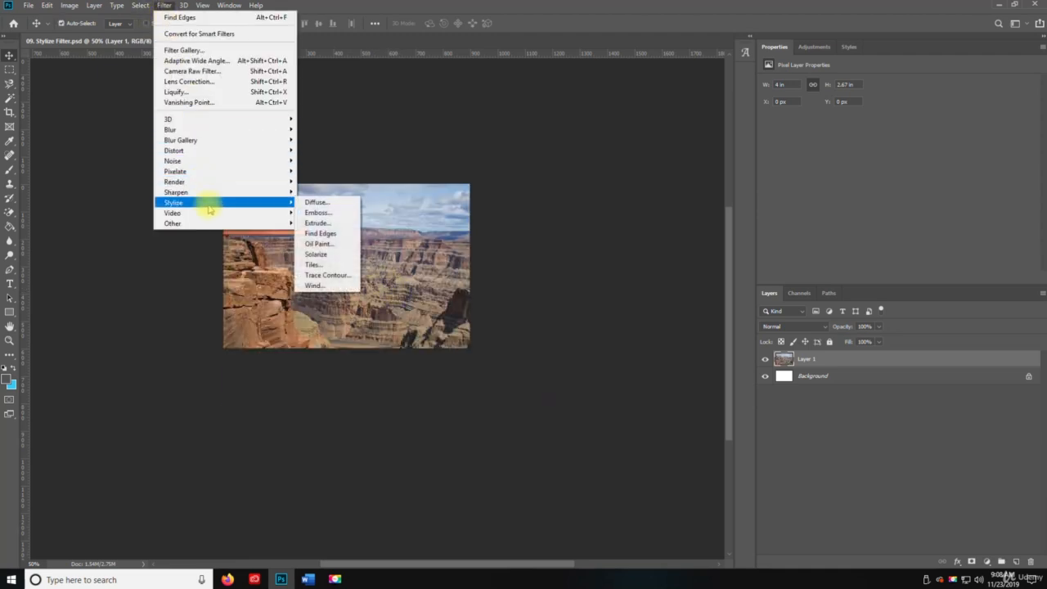
pyautogui.click(344, 244)
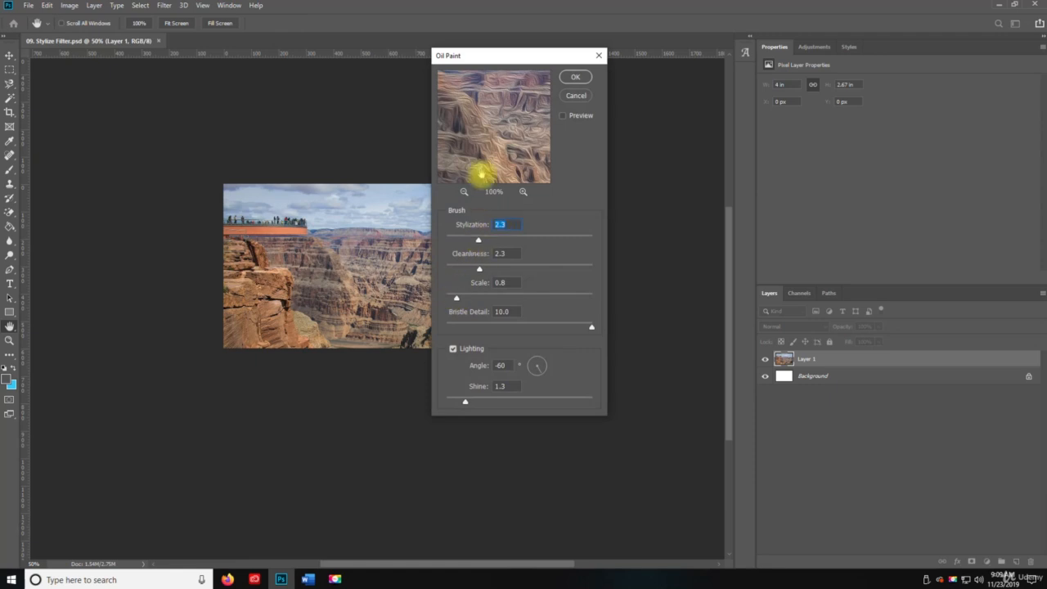
pyautogui.click(460, 239)
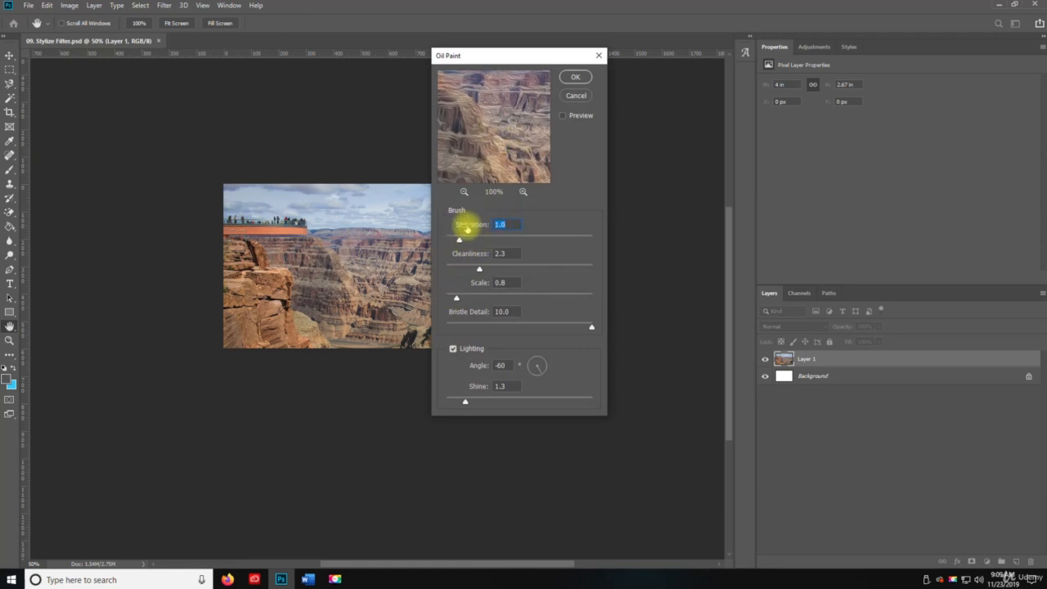
pyautogui.moveTo(461, 239); pyautogui.dragTo(442, 242)
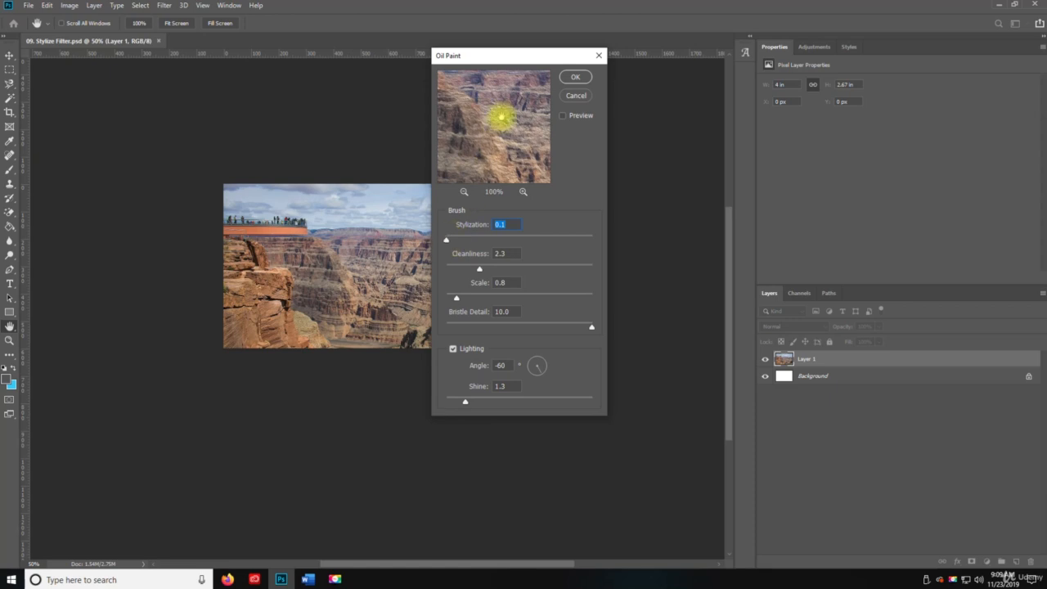
pyautogui.click(463, 191)
pyautogui.click(464, 192)
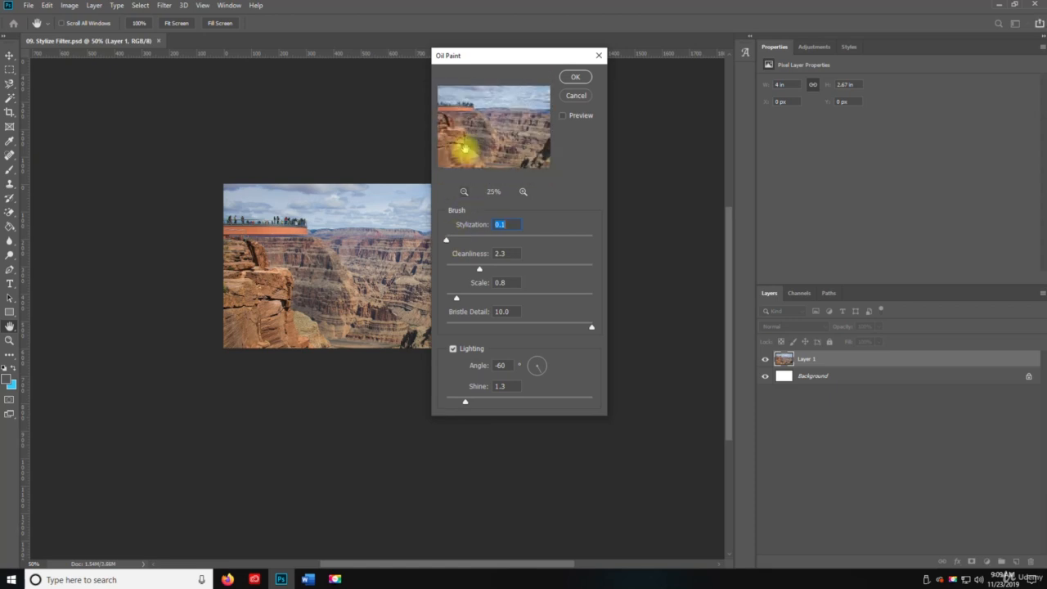
pyautogui.click(575, 77)
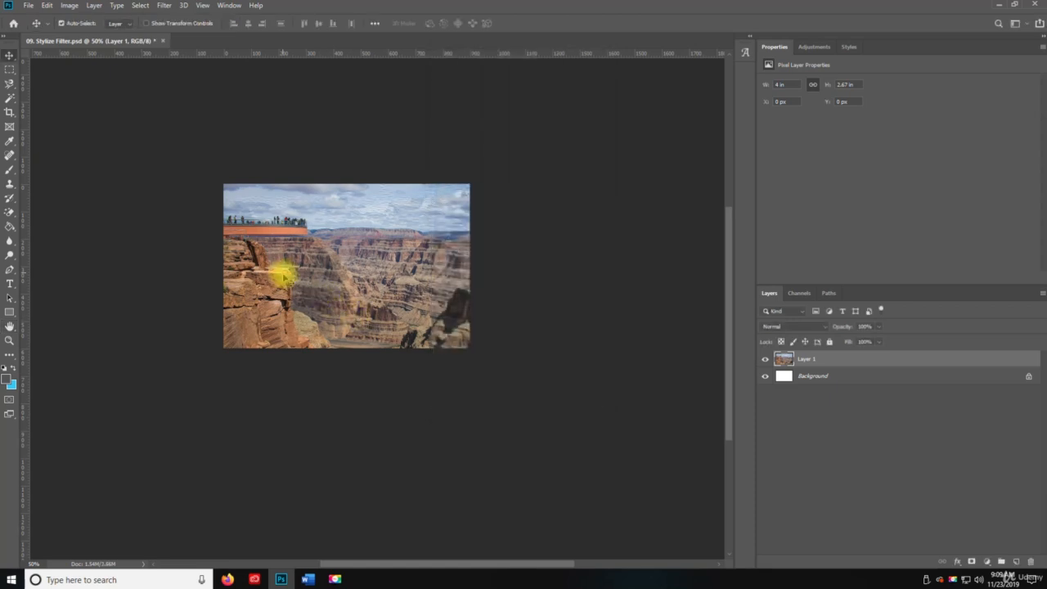
pyautogui.press('z')
pyautogui.click(288, 276)
pyautogui.click(288, 278)
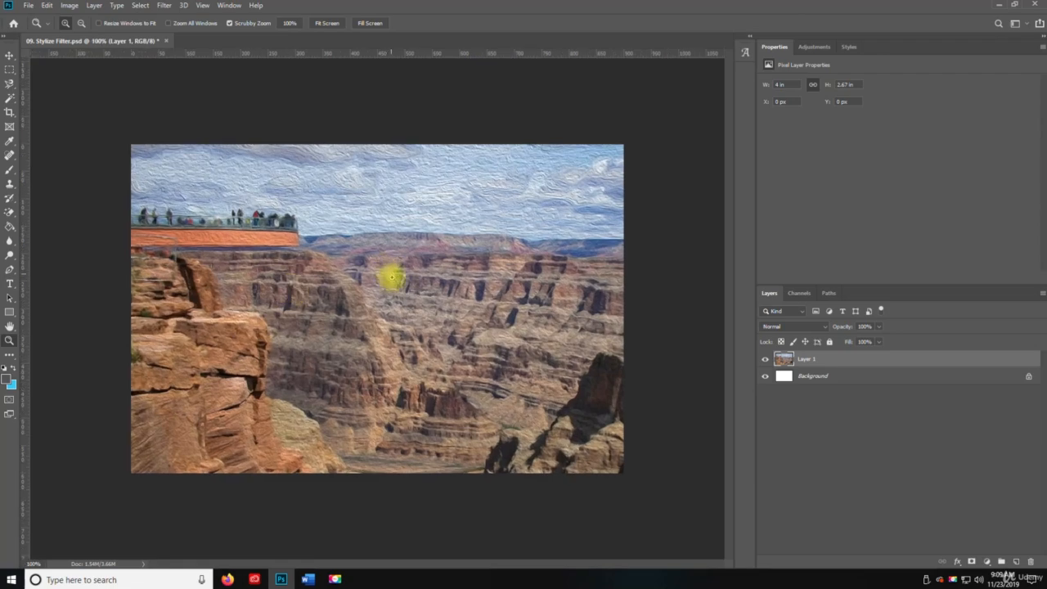
# Inspect the oil-painted canyon photo up close, then undo the Oil Paint filter.
pyautogui.click(396, 315)
pyautogui.keyDown('alt'); pyautogui.click(235, 423); pyautogui.keyUp('alt')
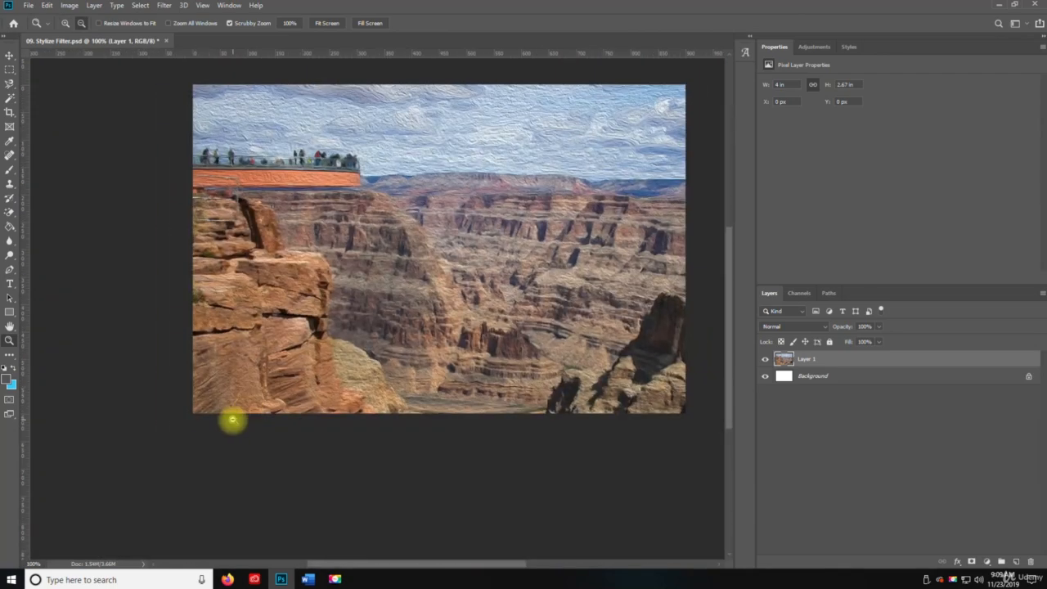
pyautogui.moveTo(558, 163); pyautogui.dragTo(498, 241)
pyautogui.hotkey('ctrl', 'z')
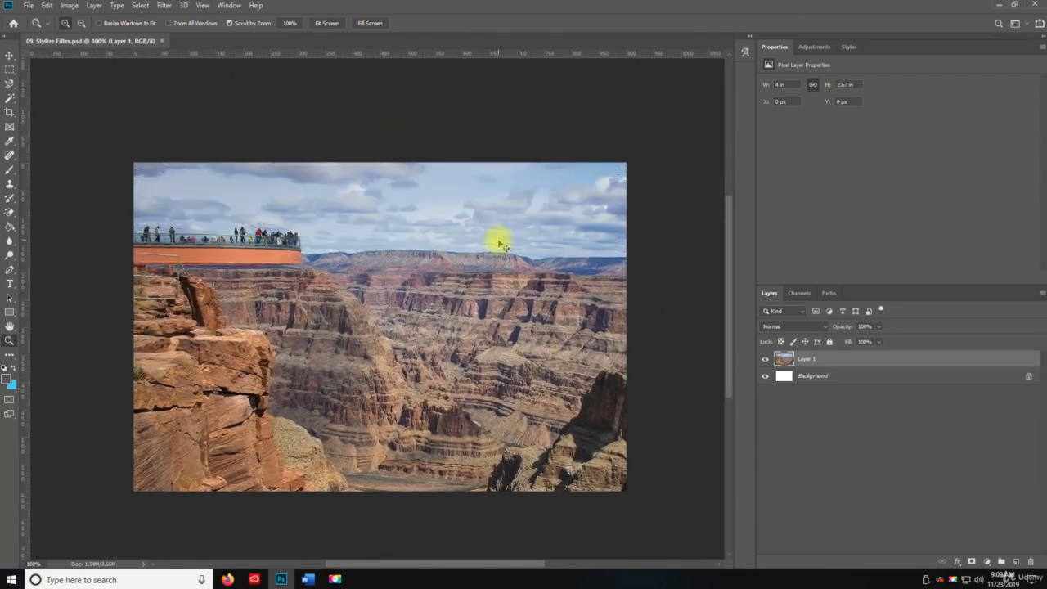
# Try the Solarize filter on Layer 1, then undo it.
pyautogui.click(164, 5)
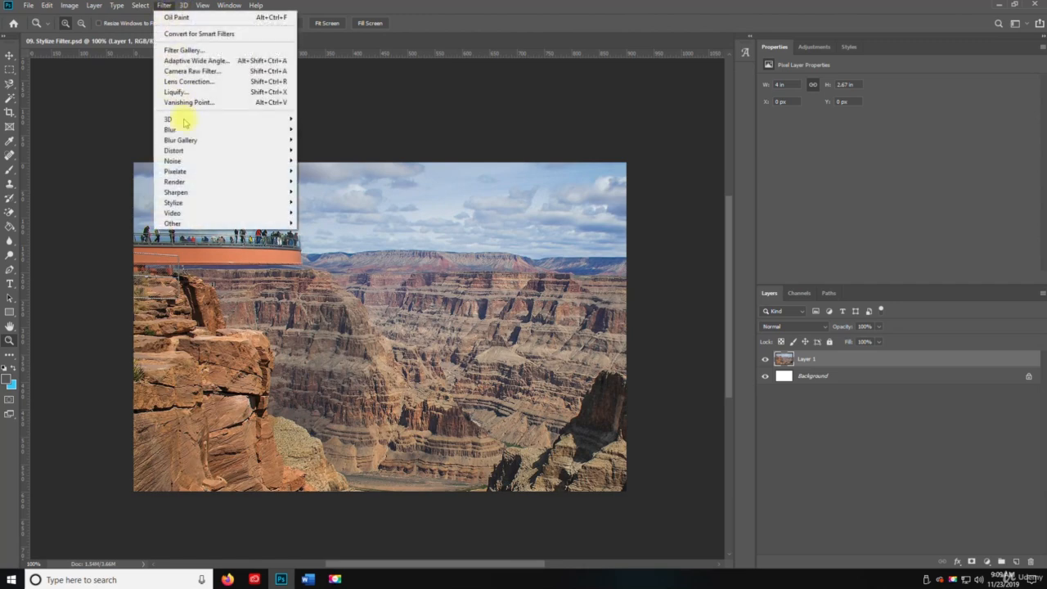
pyautogui.moveTo(226, 202)
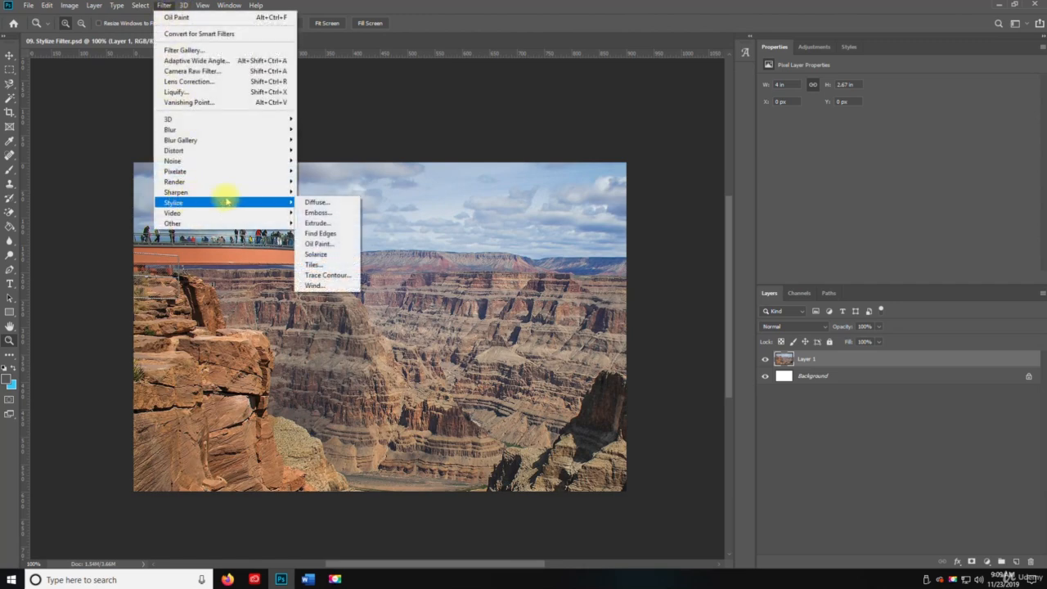
pyautogui.click(332, 254)
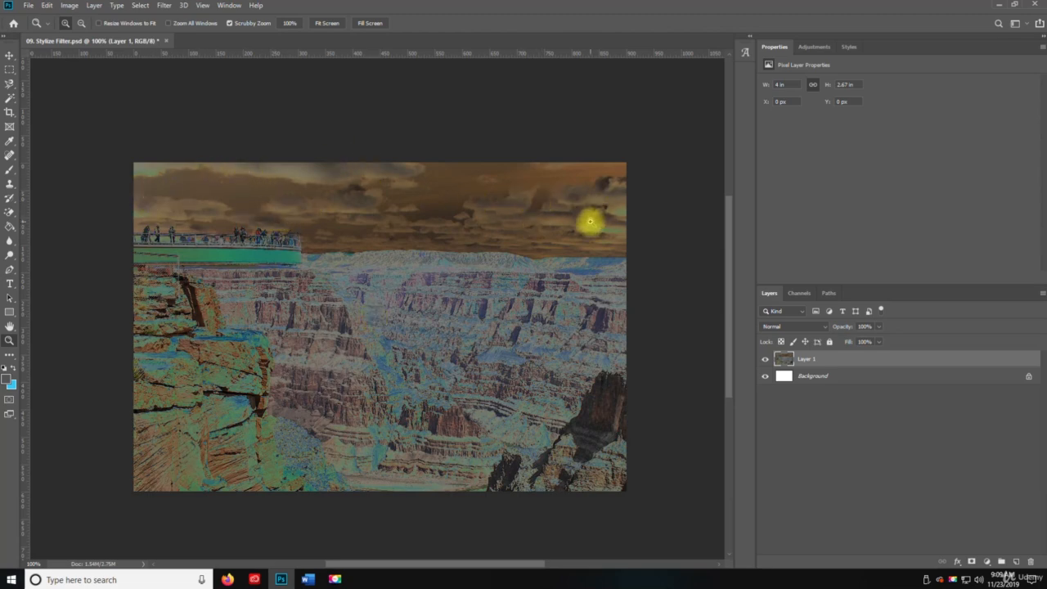
pyautogui.hotkey('ctrl', 'z')
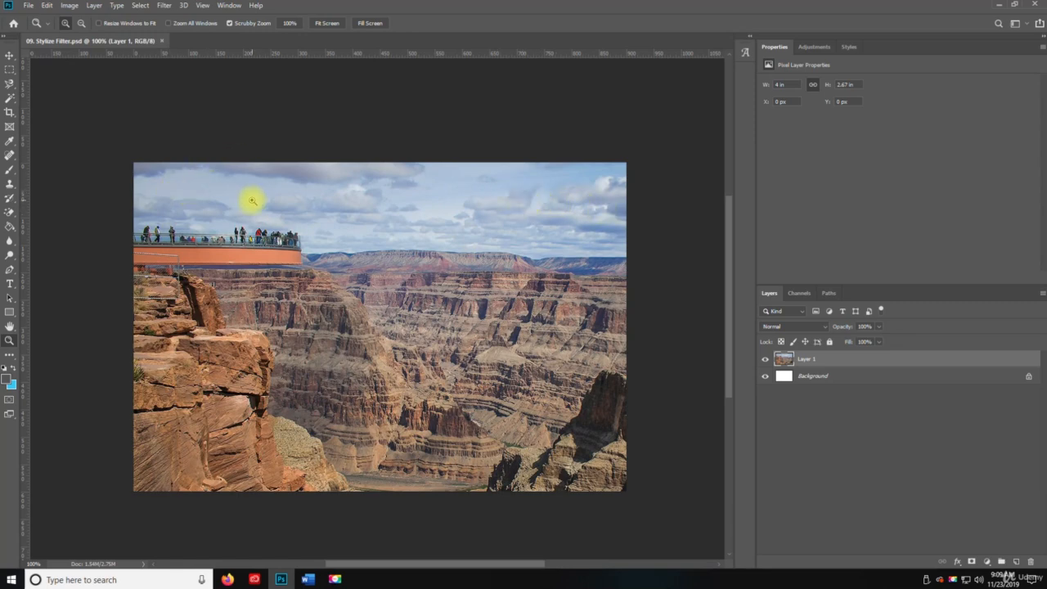
# Redo the Solarize filter to compare it with the original photo, then undo it again.
pyautogui.click(47, 6)
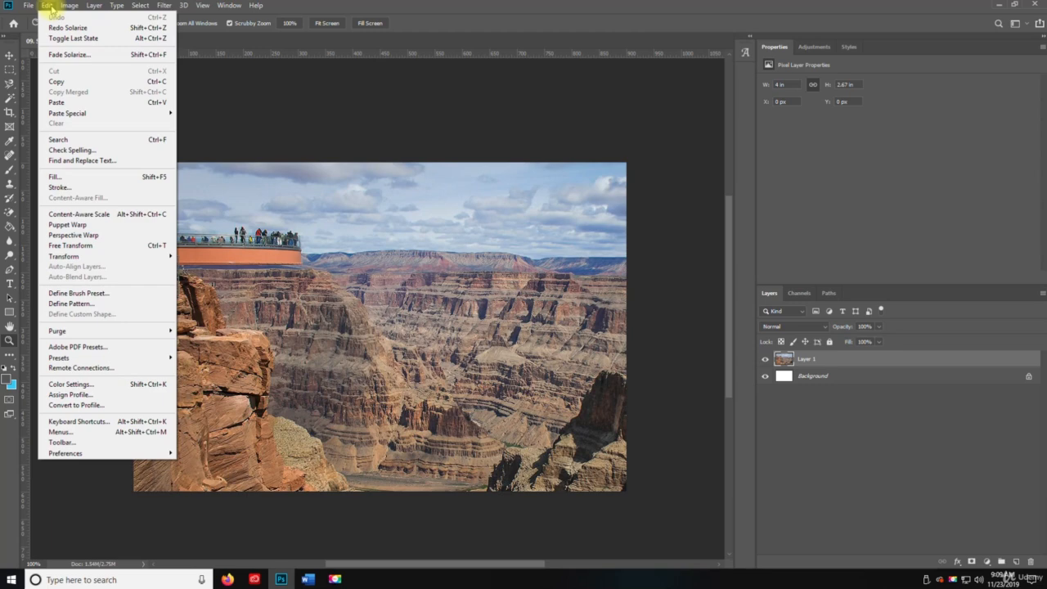
pyautogui.click(47, 6)
pyautogui.hotkey('ctrl', 'shift', 'z')
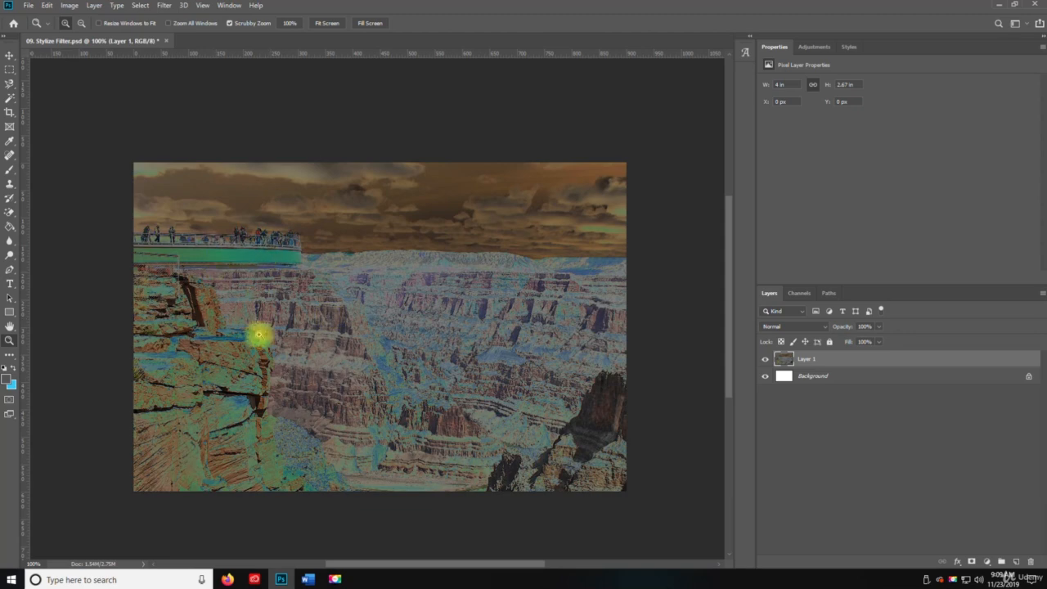
pyautogui.rightClick(249, 361)
pyautogui.click(435, 278)
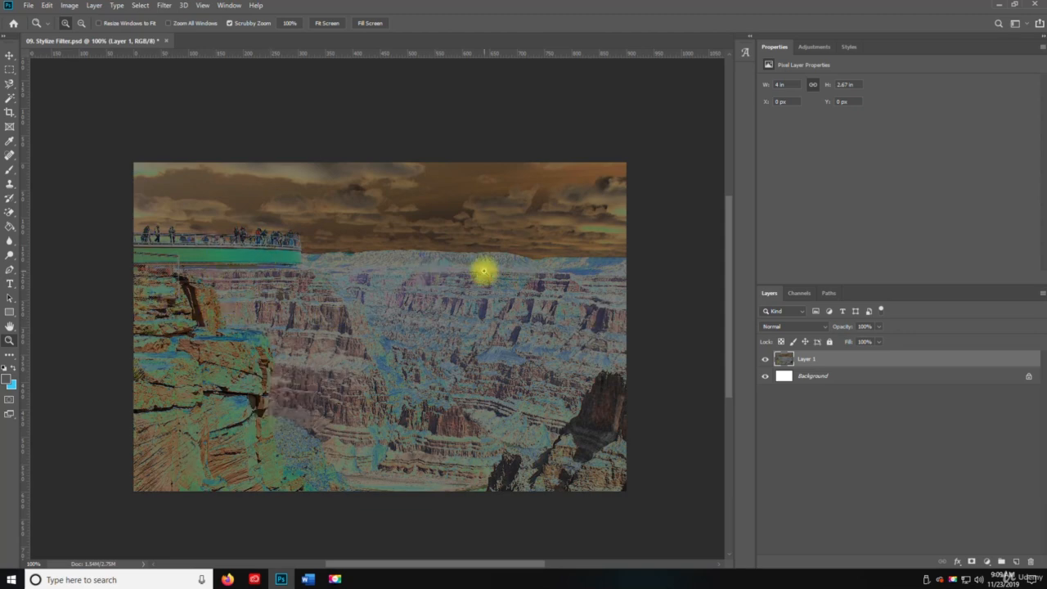
pyautogui.hotkey('ctrl', 'z')
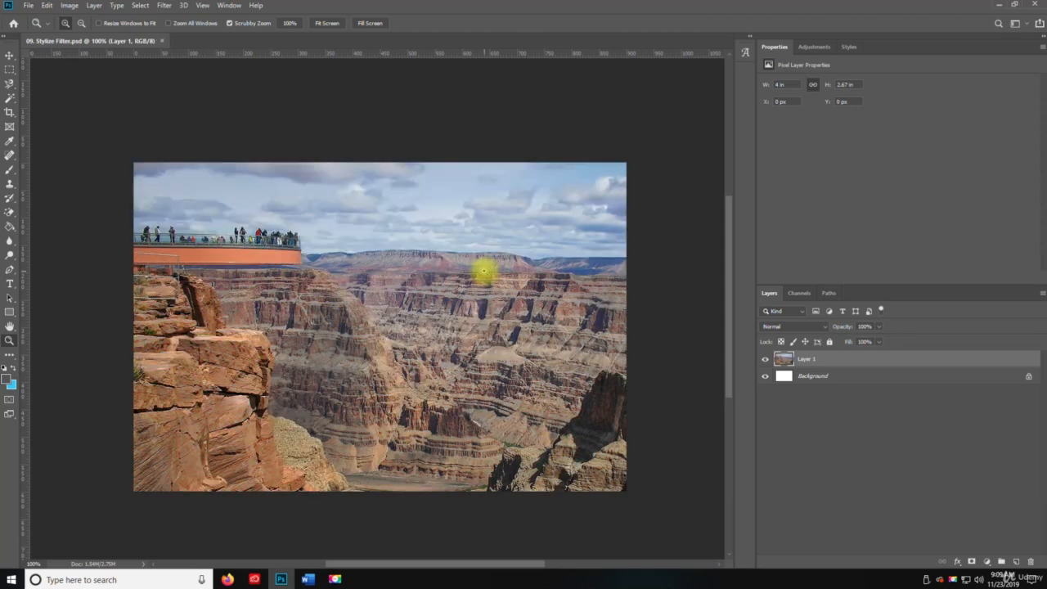
# Try the Tiles filter on Layer 1 with 55 tiles, 10% maximum offset and empty areas filled with Unaltered Image, then undo it.
pyautogui.click(165, 5)
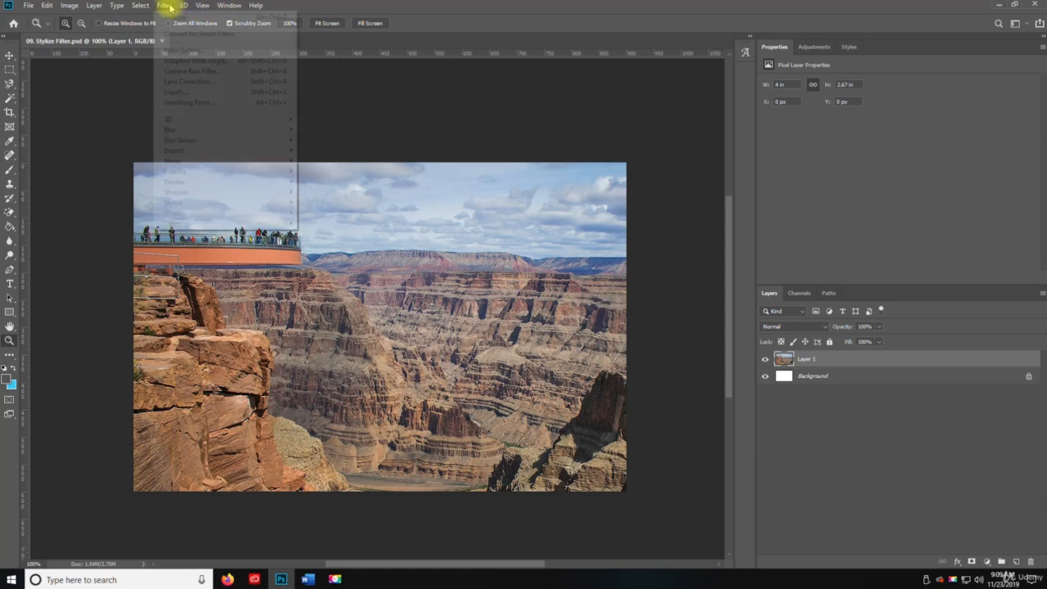
pyautogui.moveTo(246, 203)
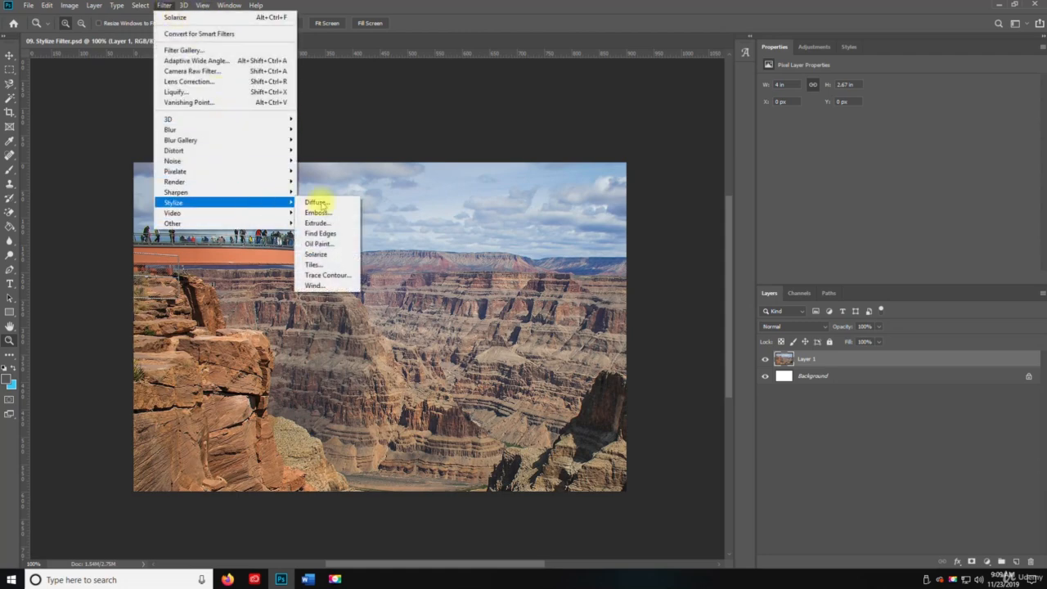
pyautogui.click(331, 269)
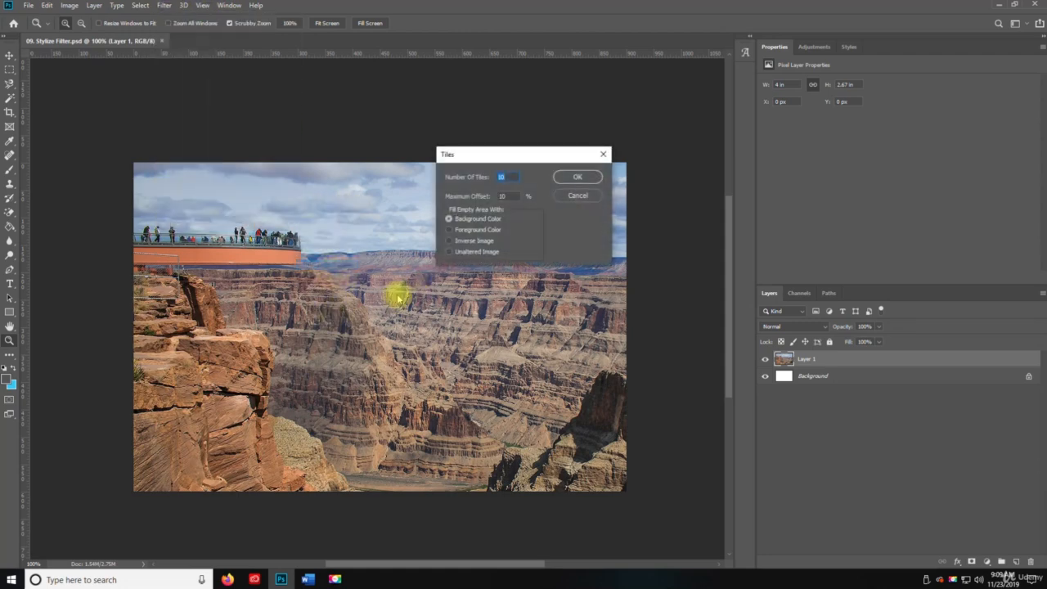
pyautogui.click(475, 230)
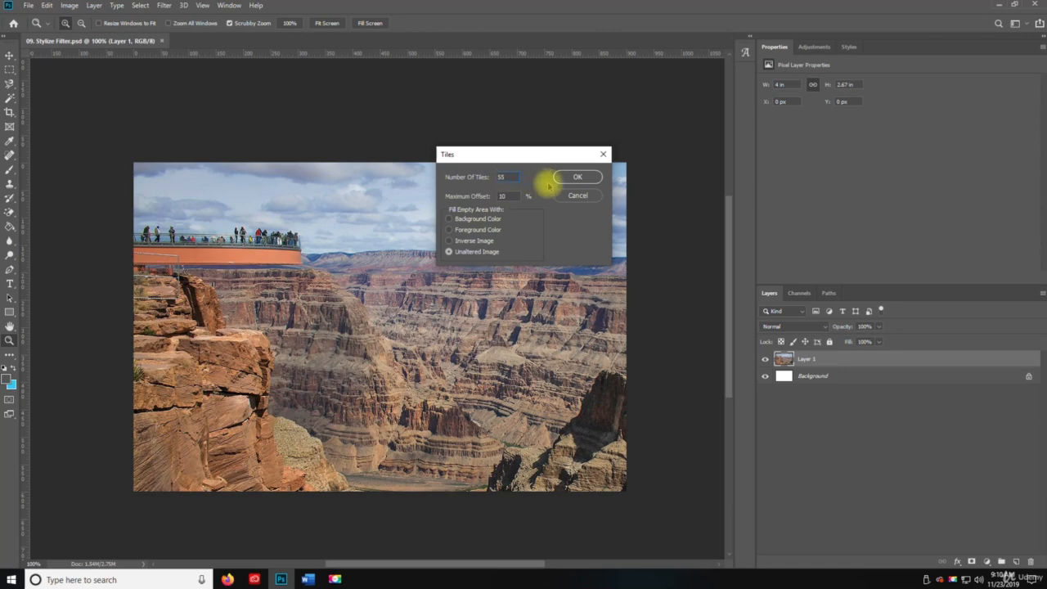
pyautogui.click(595, 179)
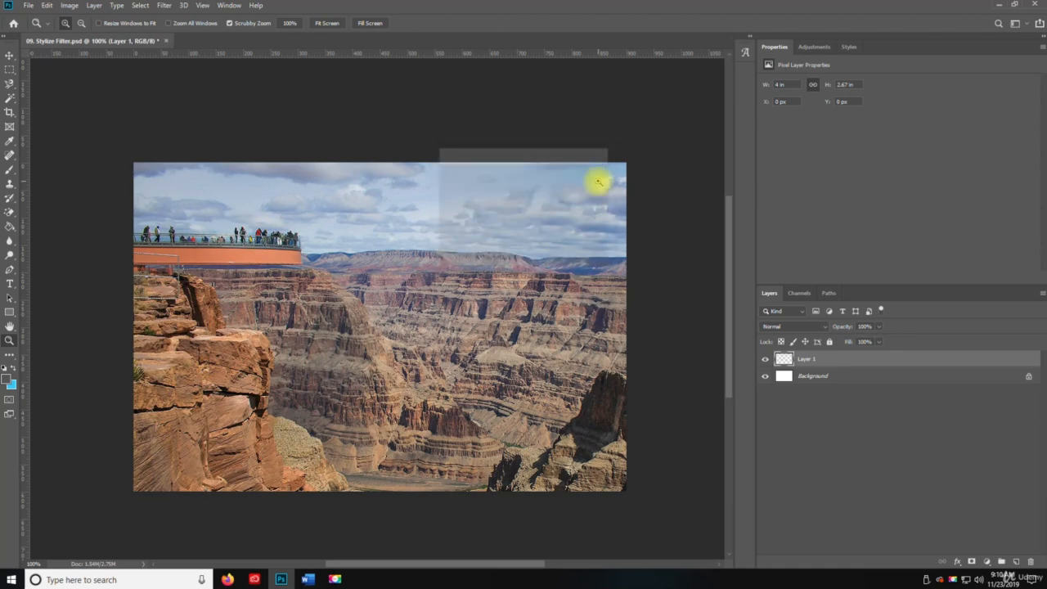
pyautogui.press('v')
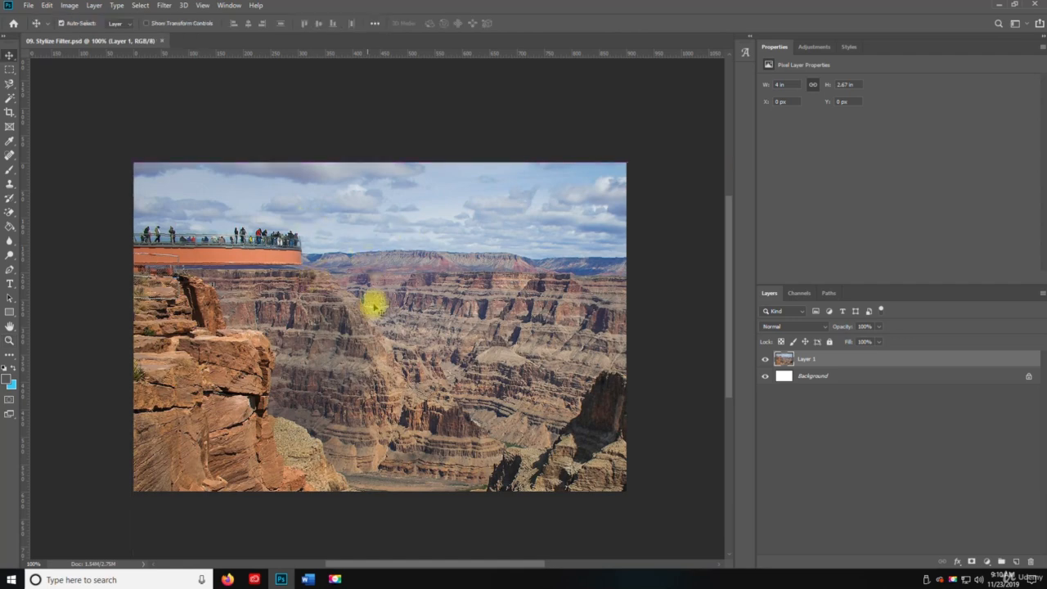
# Preview the Trace Contour filter on Layer 1 at level 71 with the Lower edge, then cancel it.
pyautogui.click(183, 5)
pyautogui.moveTo(164, 5)
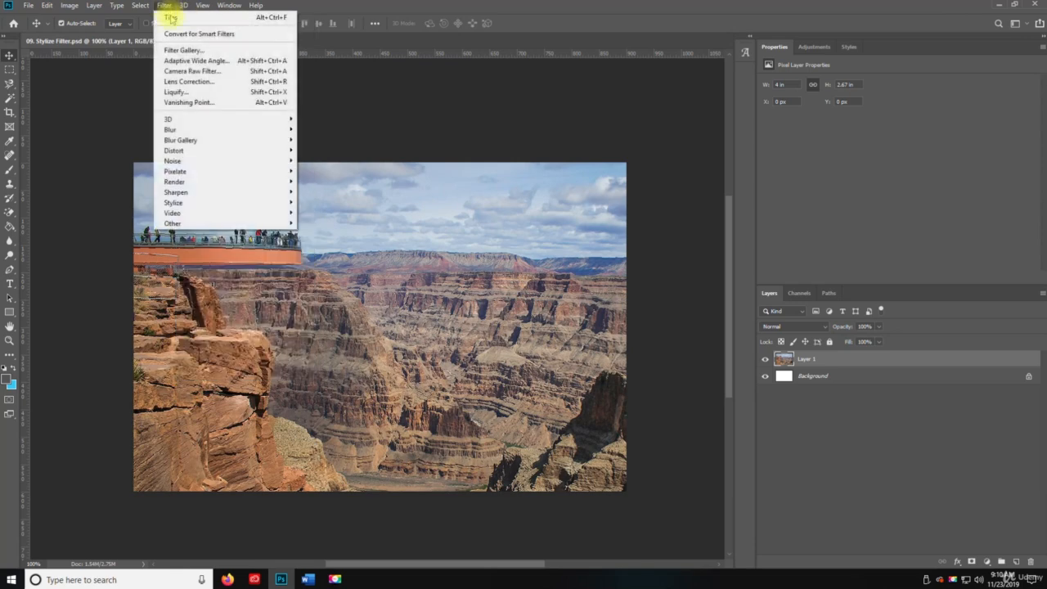
pyautogui.moveTo(288, 203)
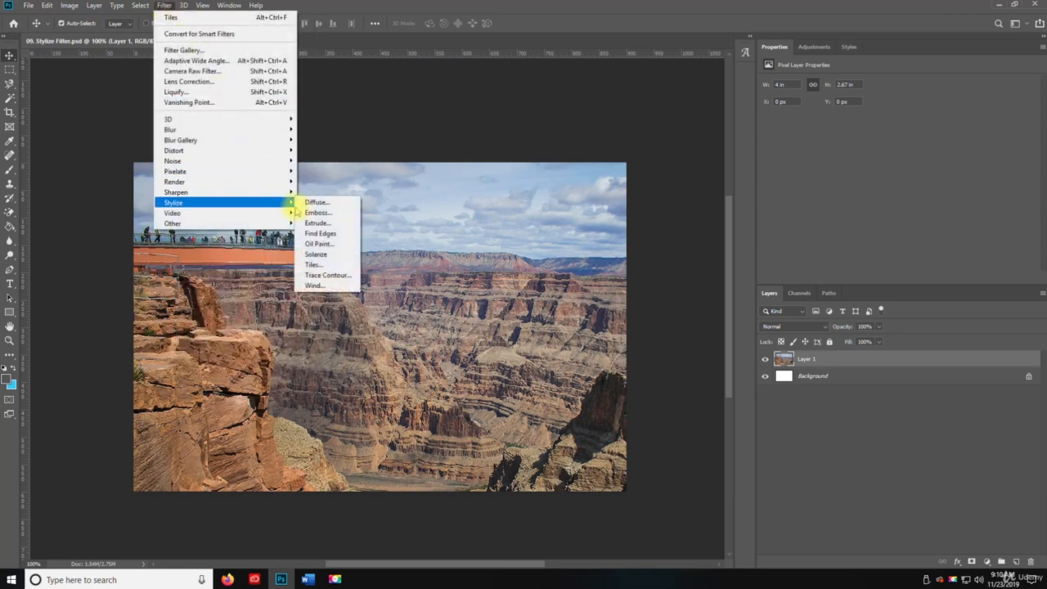
pyautogui.click(355, 277)
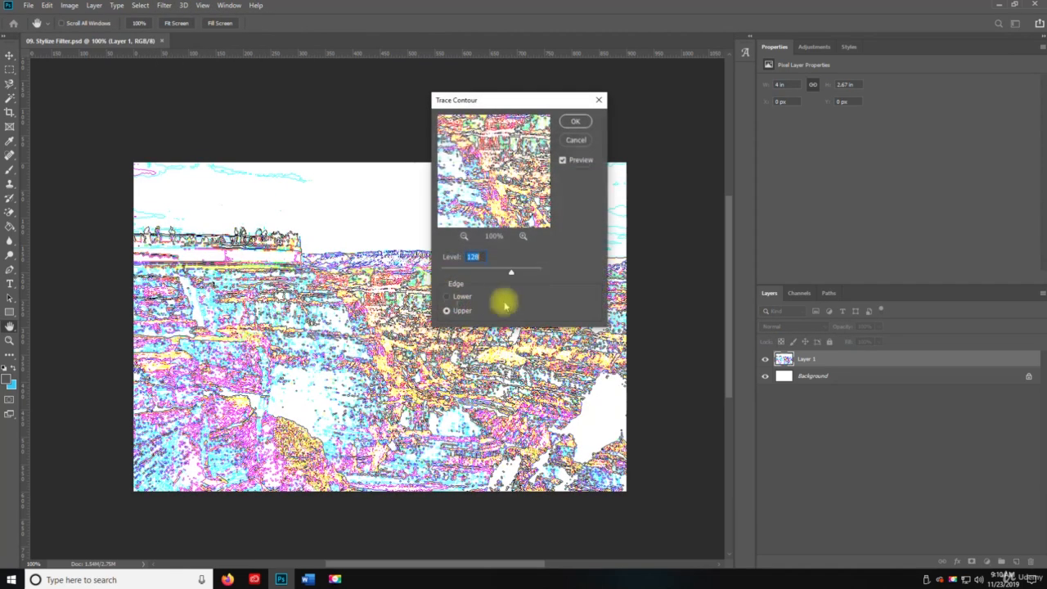
pyautogui.moveTo(476, 274)
pyautogui.mouseDown()
pyautogui.moveTo(442, 269)
pyautogui.moveTo(526, 276)
pyautogui.moveTo(494, 269)
pyautogui.mouseUp()
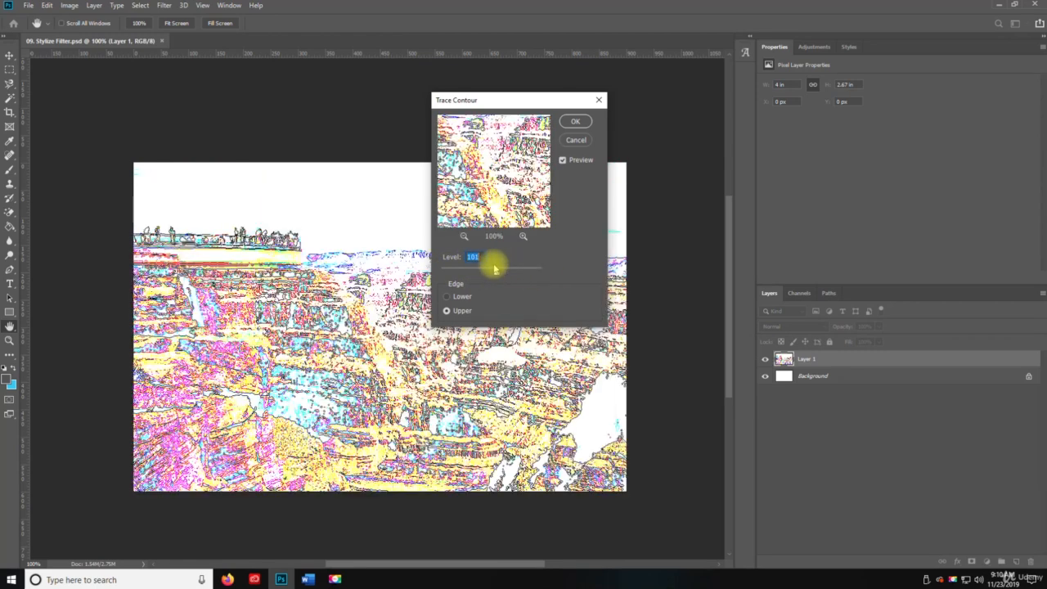
pyautogui.click(446, 296)
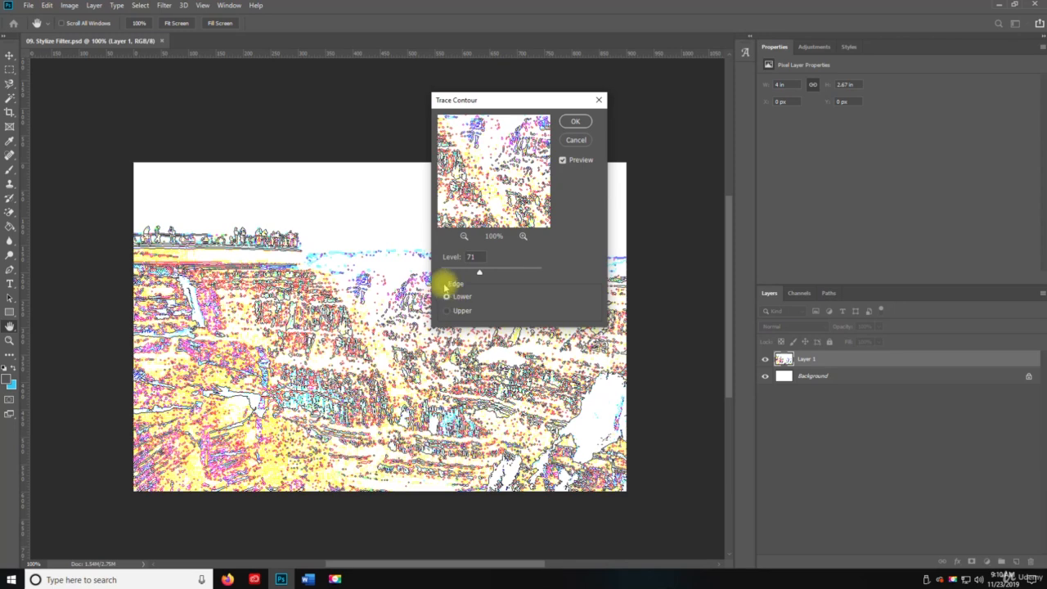
pyautogui.click(576, 140)
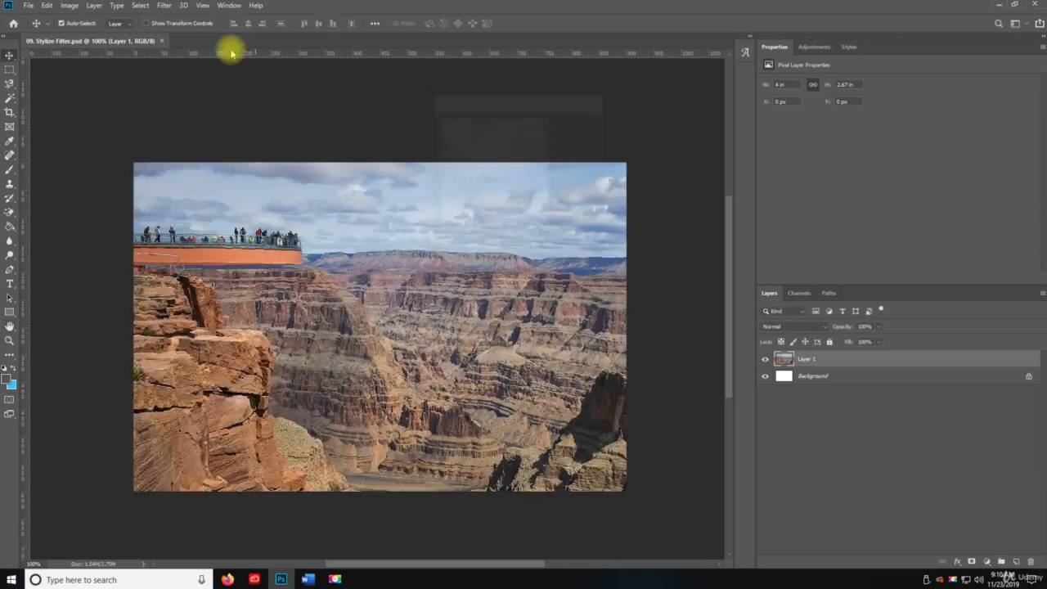
# Compare the Wind filter's Blast and Stagger methods, then apply it to Layer 1 with the Wind method from the right.
pyautogui.click(164, 5)
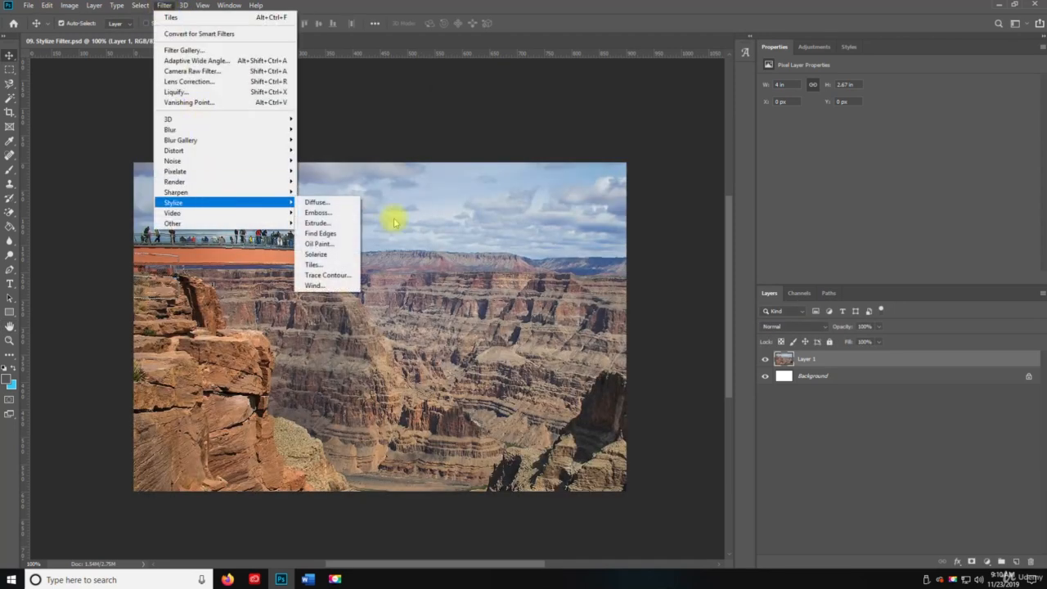
pyautogui.click(358, 288)
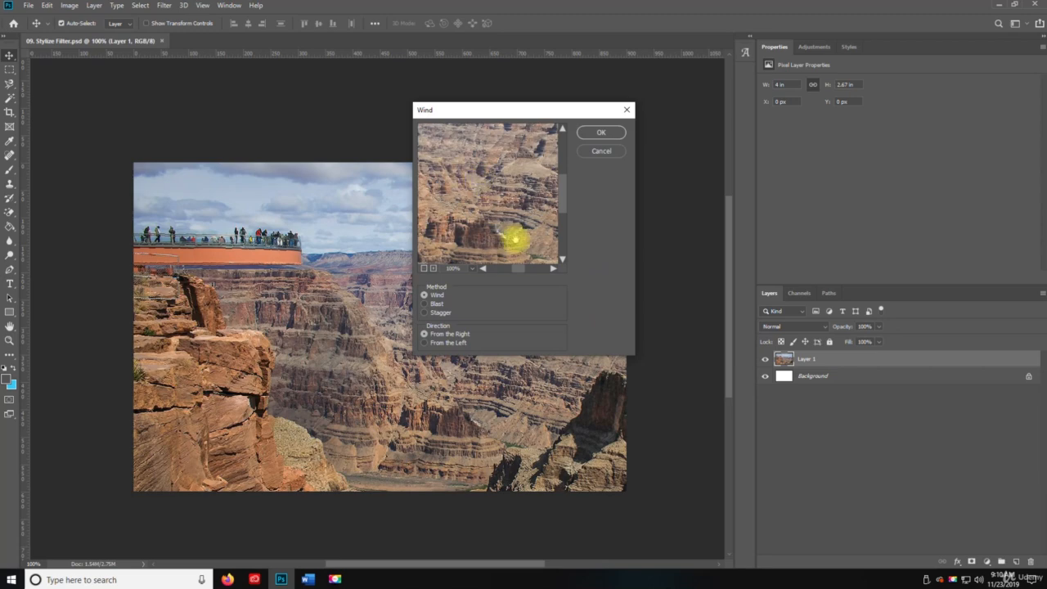
pyautogui.click(425, 304)
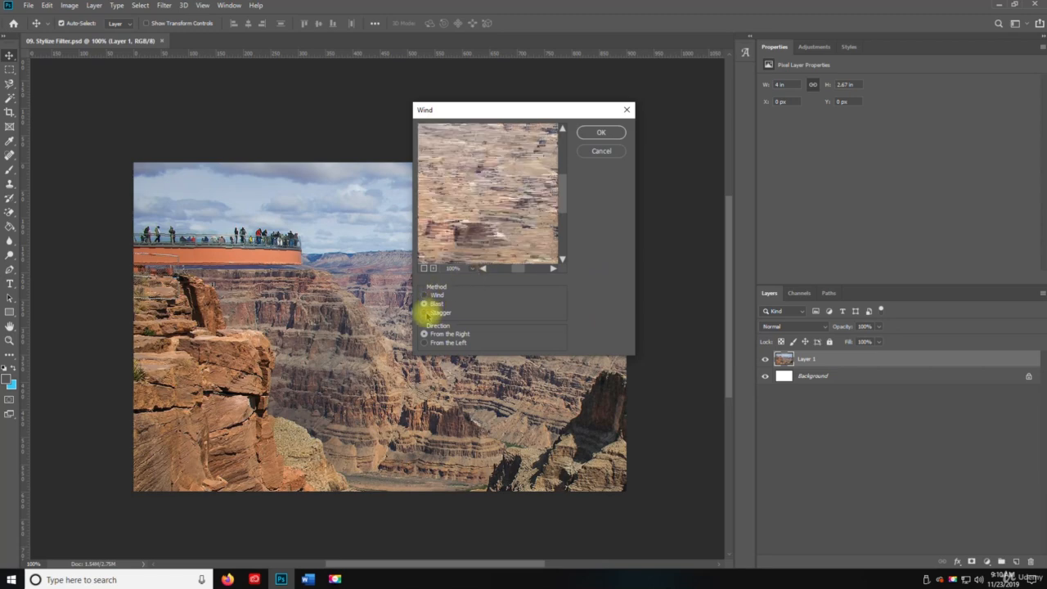
pyautogui.click(425, 312)
pyautogui.click(425, 294)
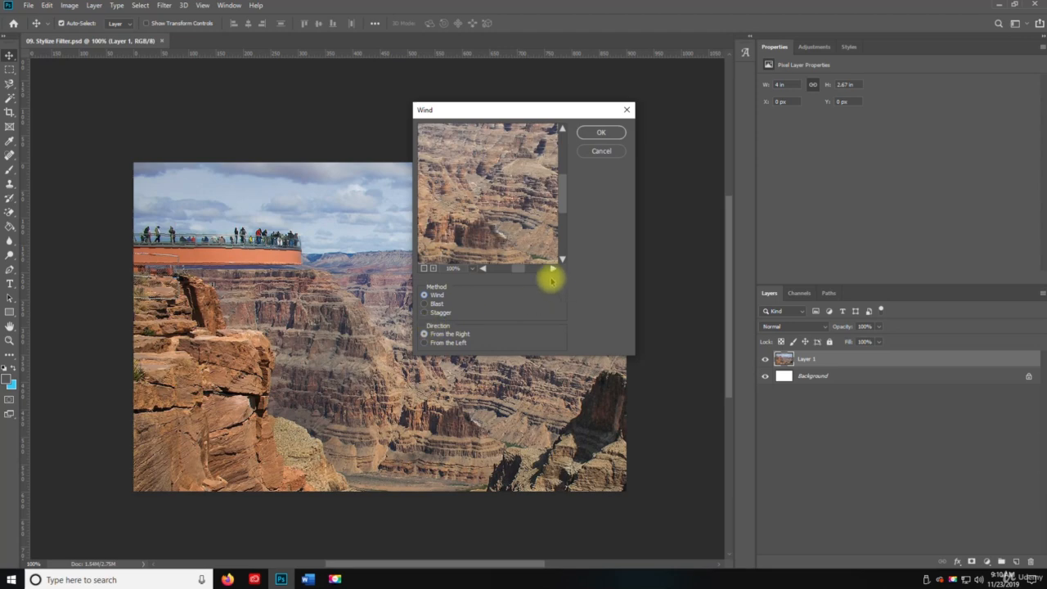
pyautogui.click(424, 268)
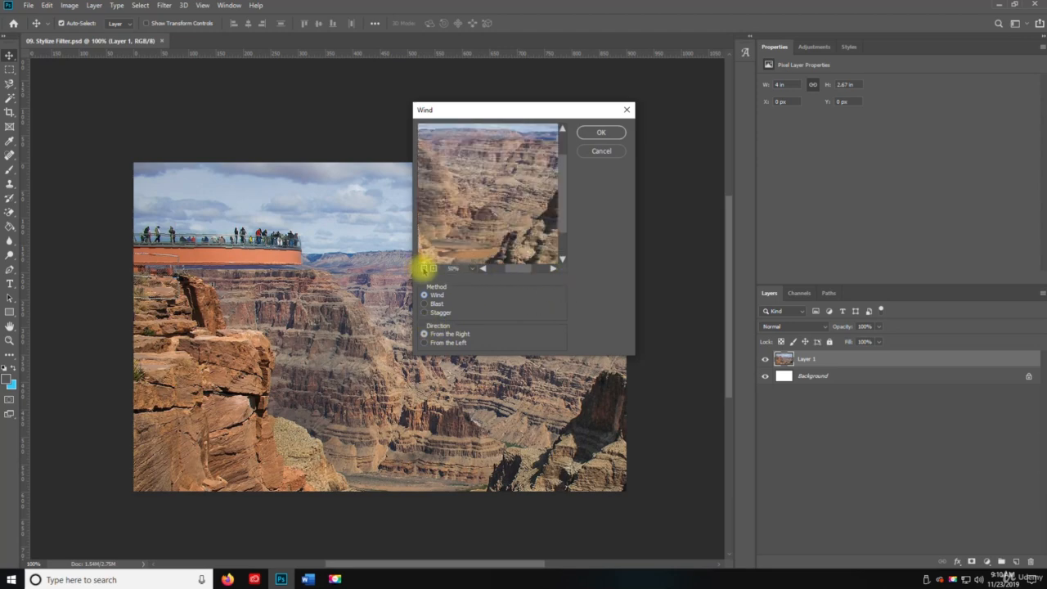
pyautogui.click(423, 268)
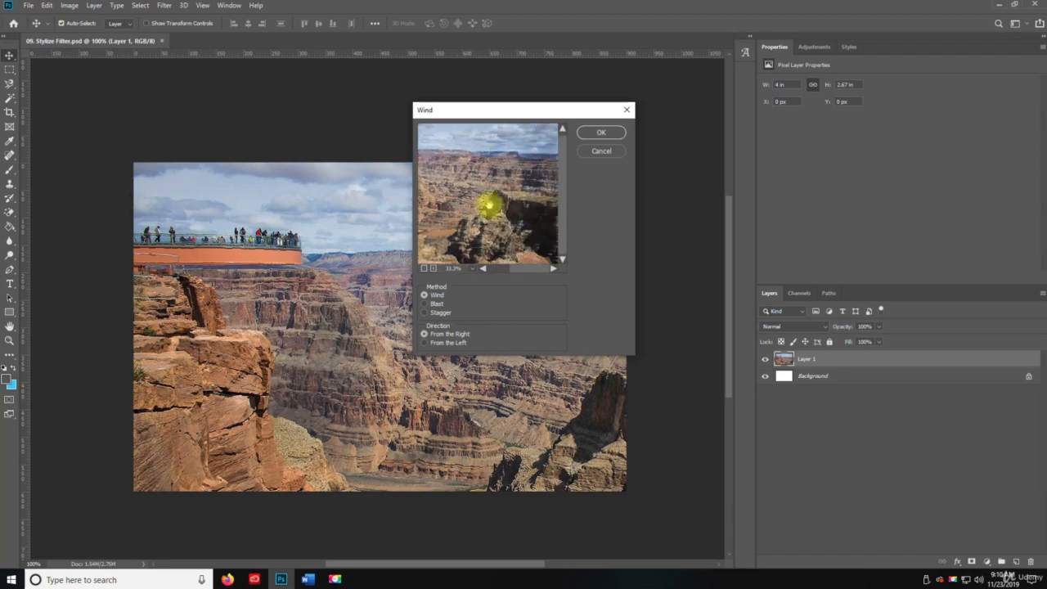
pyautogui.click(601, 133)
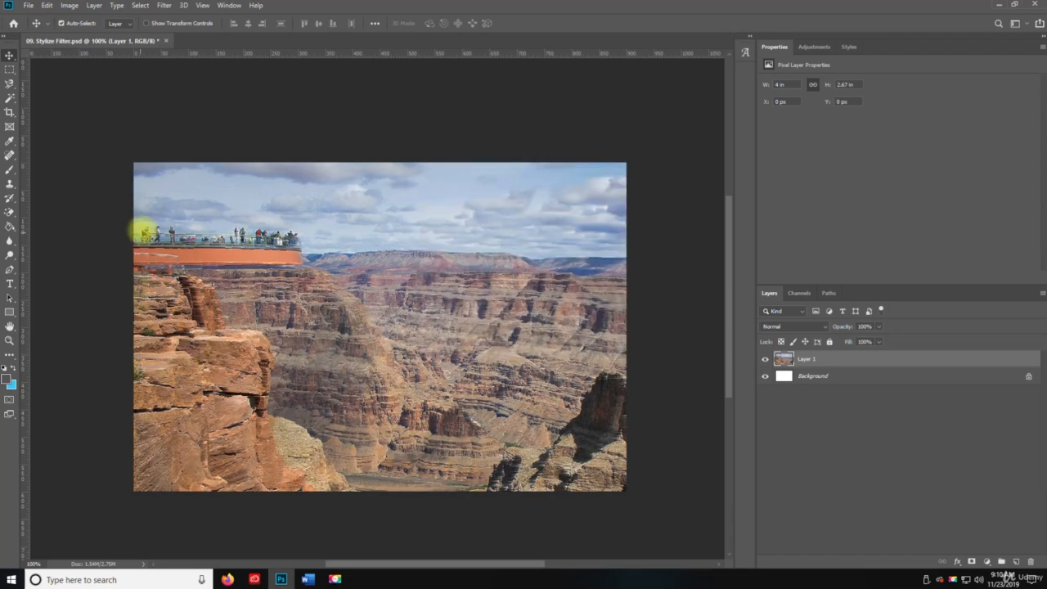
# Zoom in on the skywalk and cliff to inspect the Wind effect, then return to 100% and undo the filter.
pyautogui.press('z')
pyautogui.click(182, 246)
pyautogui.click(230, 396)
pyautogui.keyDown('alt'); pyautogui.click(260, 414); pyautogui.keyUp('alt')
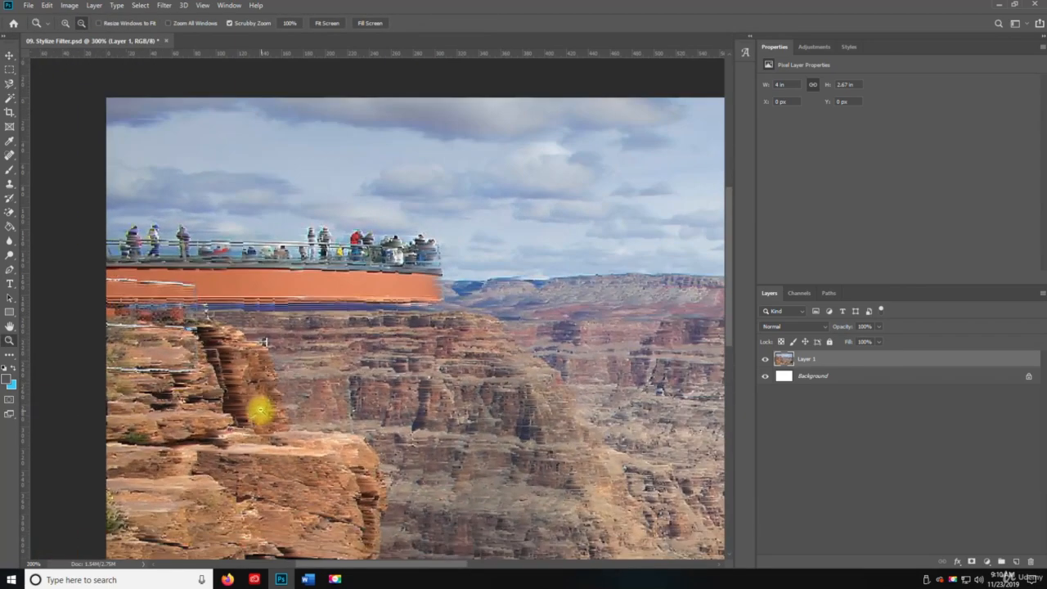
pyautogui.keyDown('alt'); pyautogui.click(260, 412); pyautogui.keyUp('alt')
pyautogui.moveTo(432, 412); pyautogui.dragTo(246, 361)
pyautogui.hotkey('ctrl', 'z')
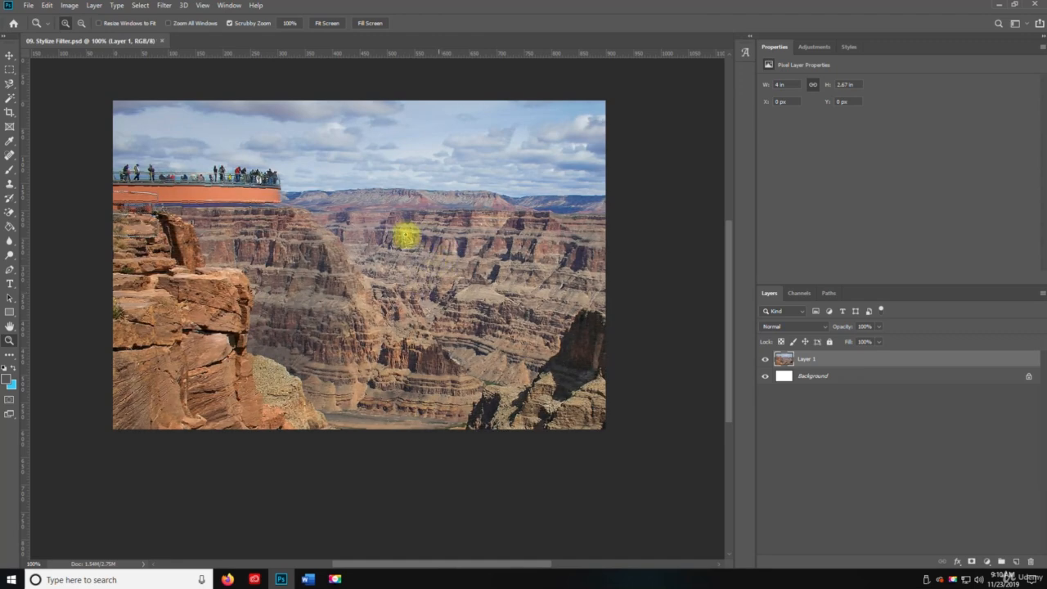
pyautogui.click(180, 6)
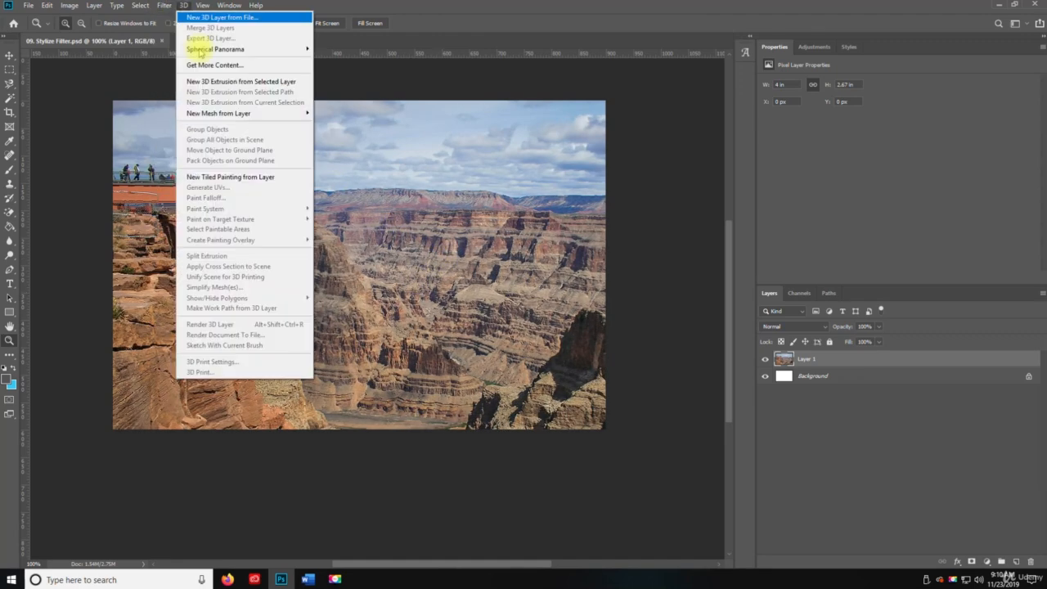
pyautogui.click(406, 210)
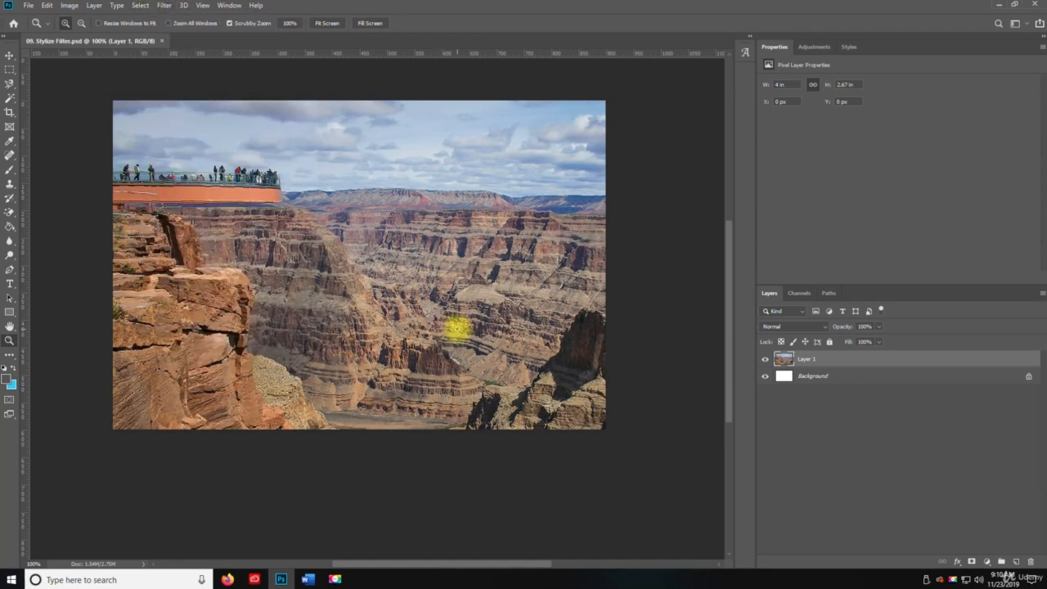